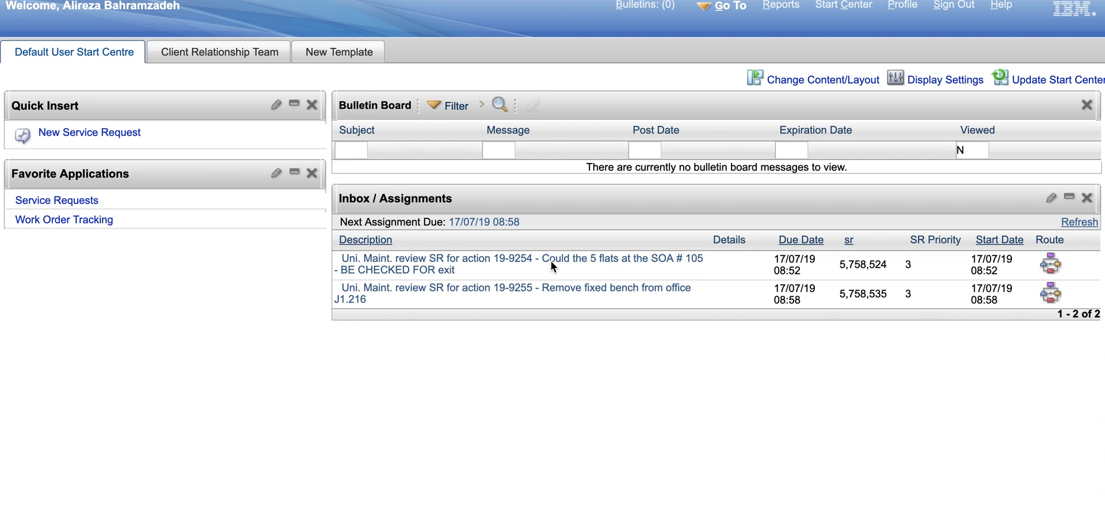
Open the assignment about checking the 5 flats at SOA # 105 and review its service request details.
left_click(511, 268)
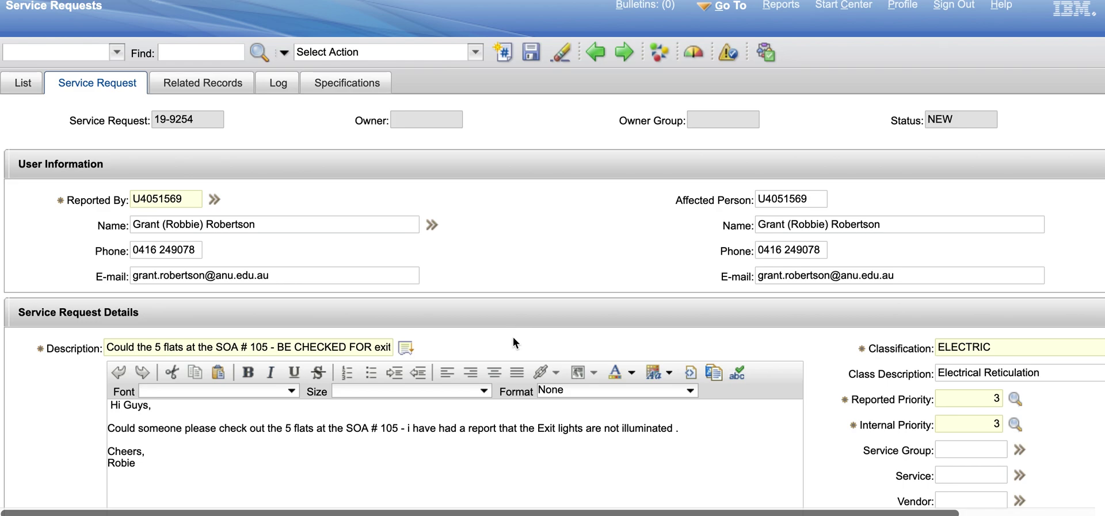
scroll(513, 336, "down", 3)
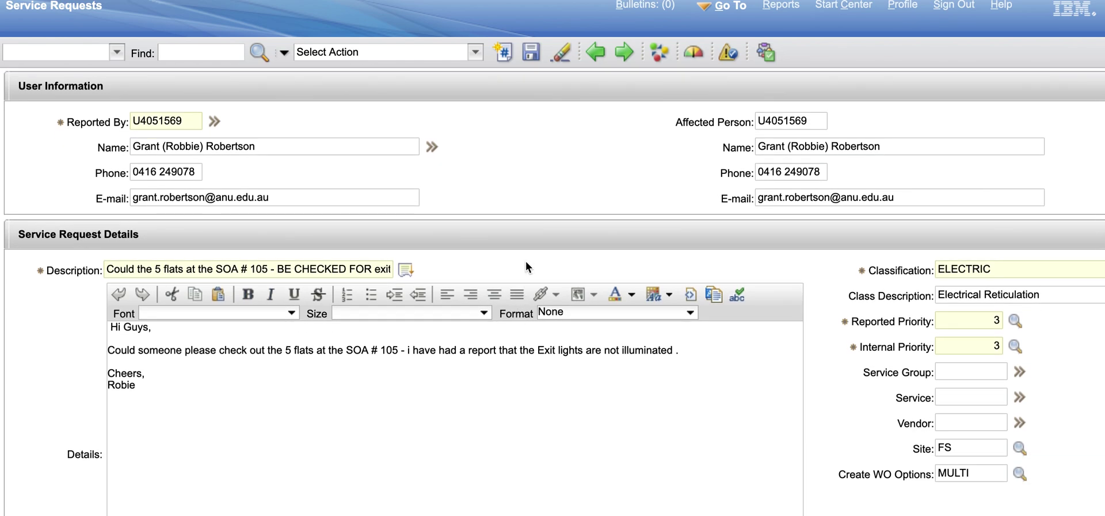
scroll(526, 262, "down", 5)
scroll(527, 241, "down", 8)
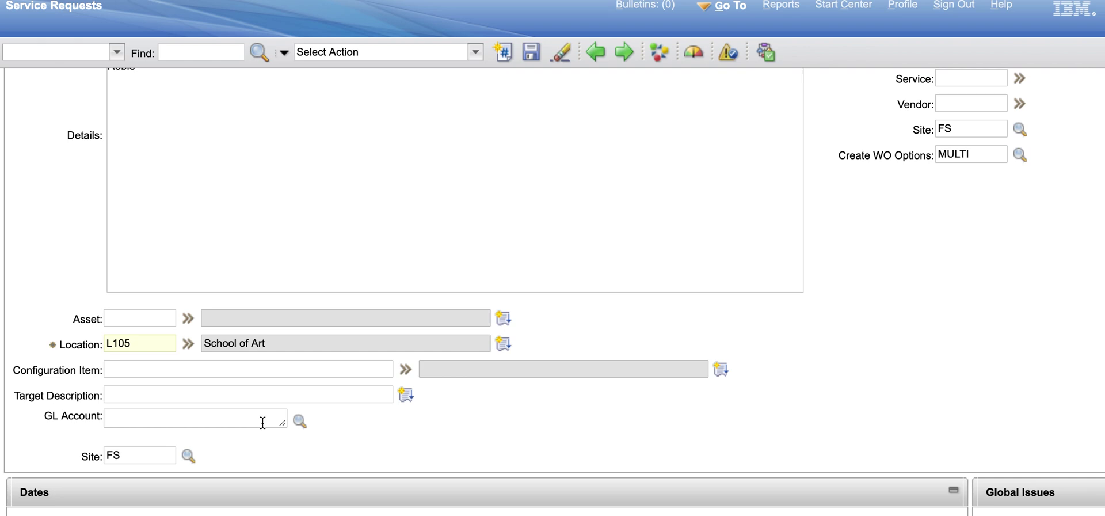
Start building the request's GL account with 5388C, Building Maintenance - Corrective, followed by segment value C.
left_click(298, 422)
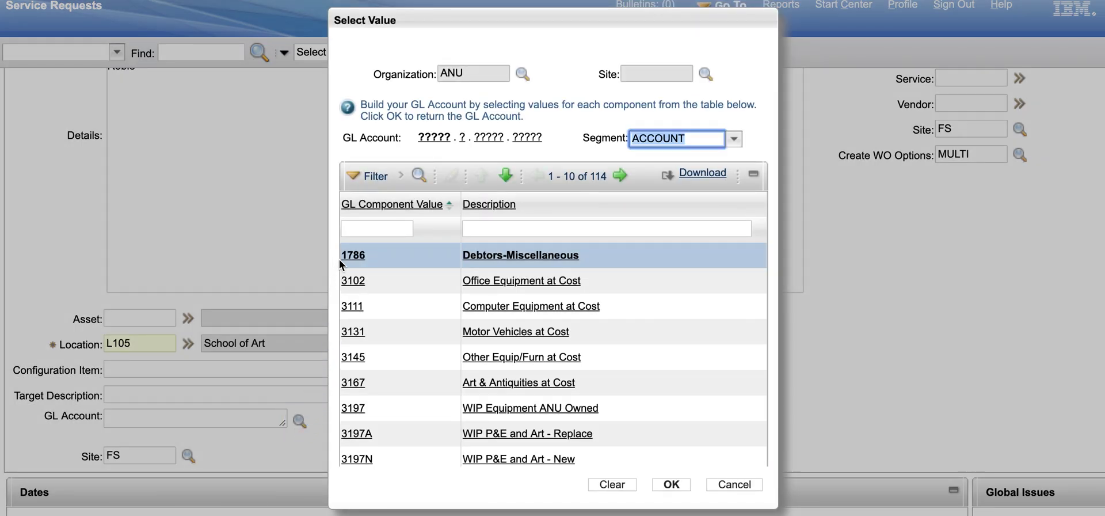
left_click(353, 231)
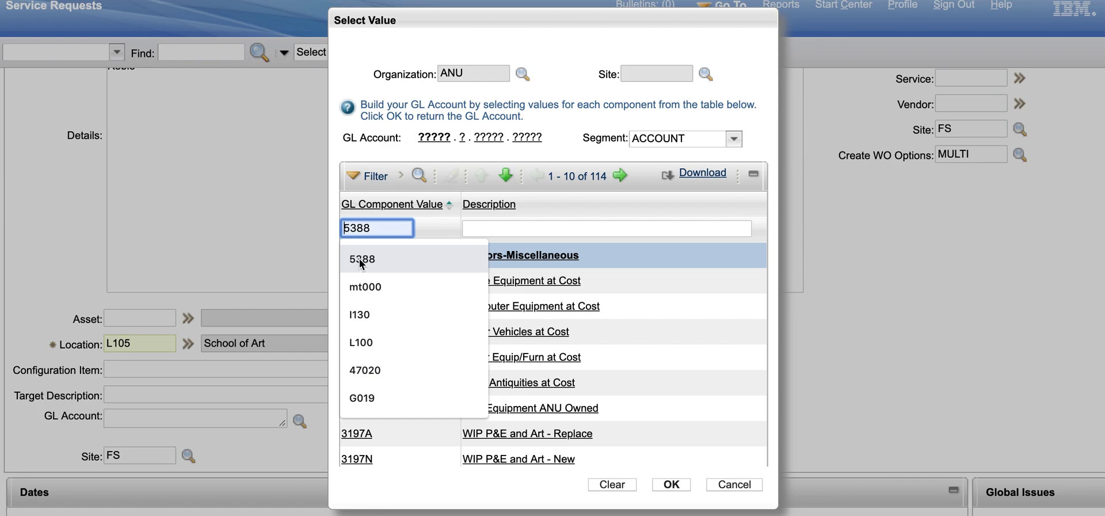
left_click(360, 259)
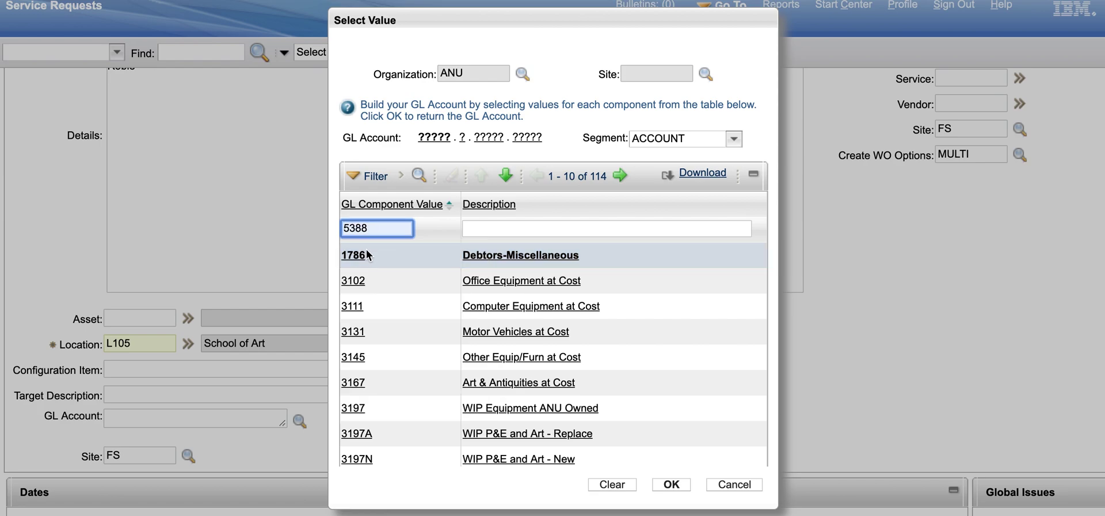
key("Return")
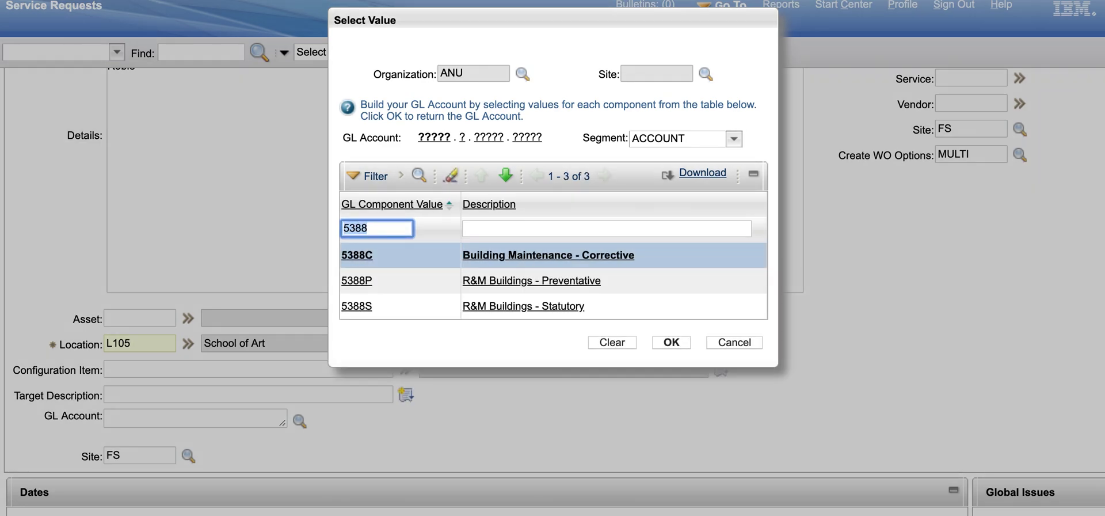
left_click(355, 259)
left_click(347, 259)
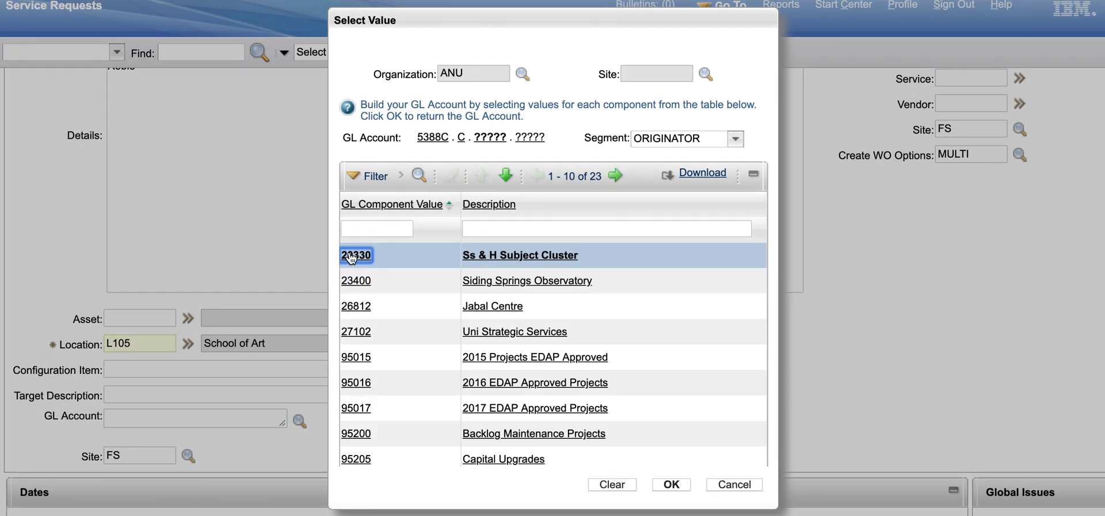
Set the GL account's originator segment to MT000, University Maintenance.
left_click(620, 178)
left_click(620, 177)
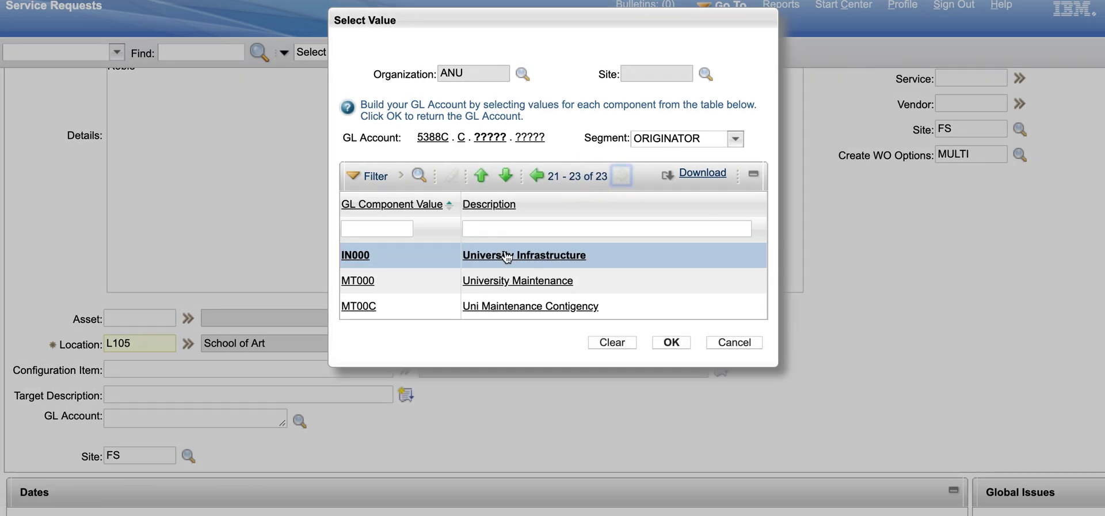
left_click(358, 281)
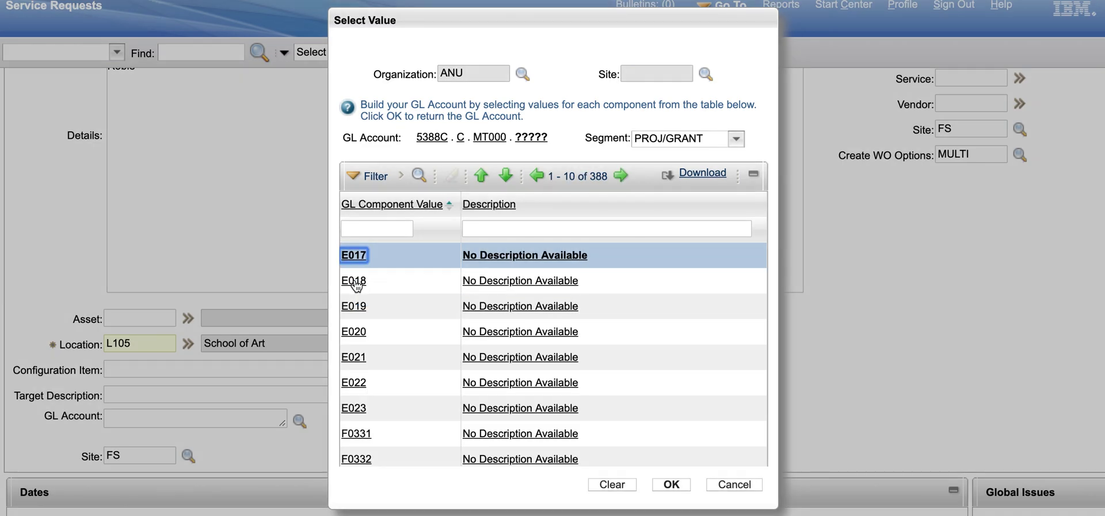
Filter the project/grant segment values by the building code, choose L105 and accept the completed GL account.
left_click(360, 230)
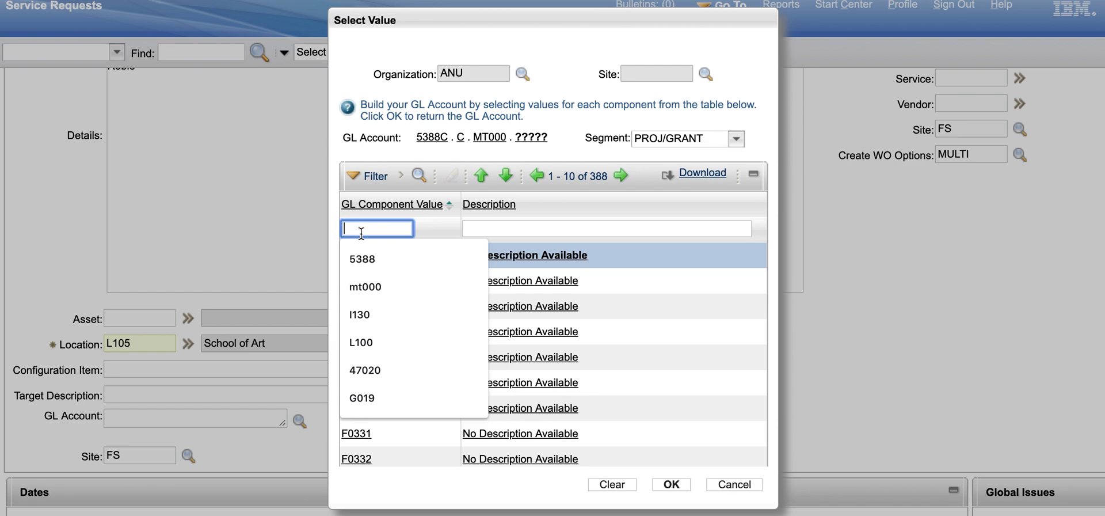
type("I19")
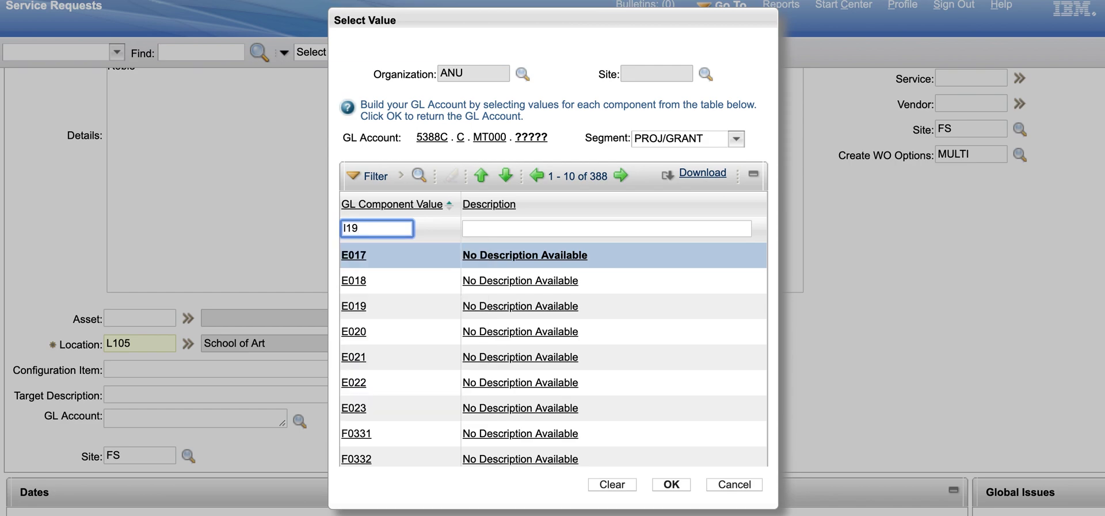
key("BackSpace")
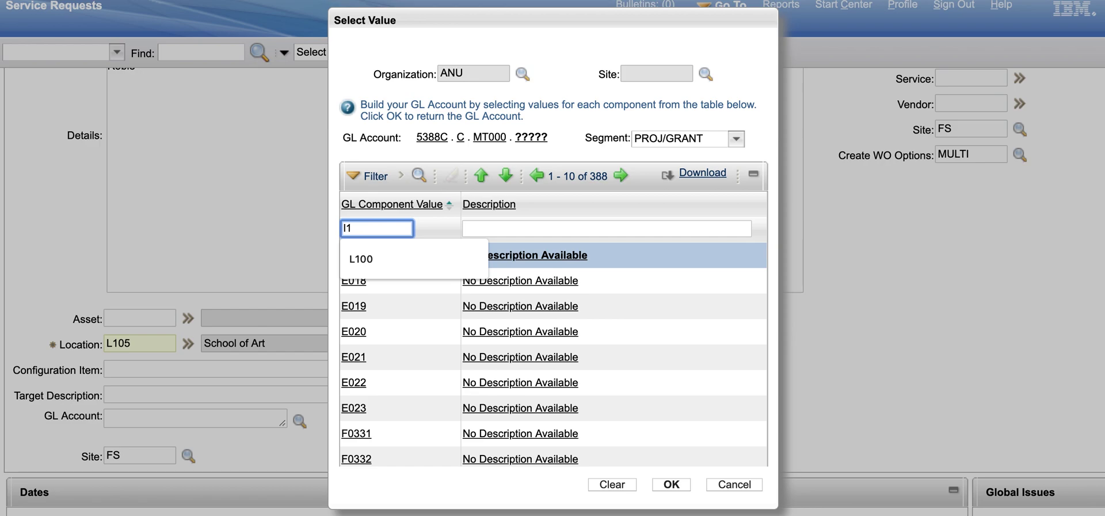
type("05")
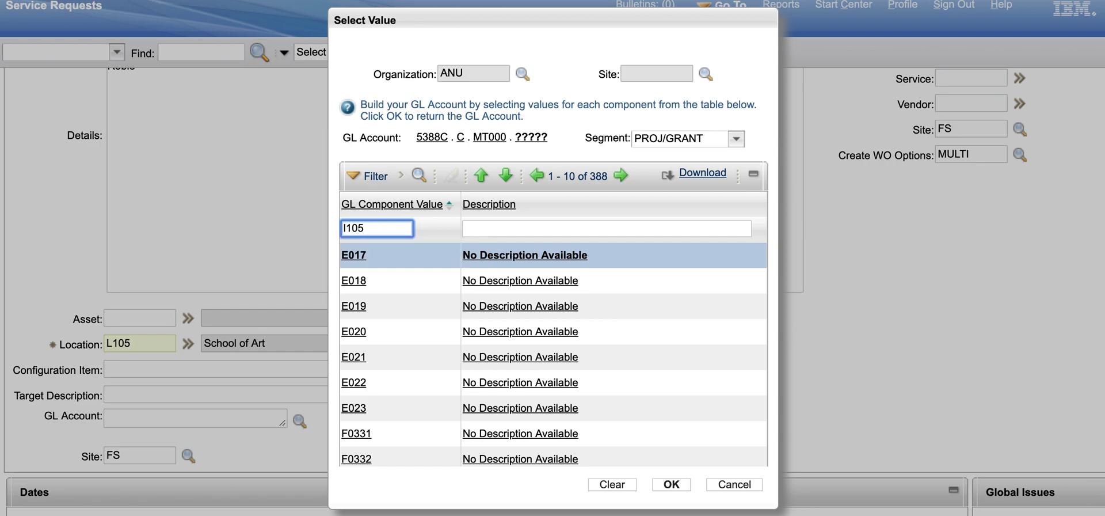
key("Return")
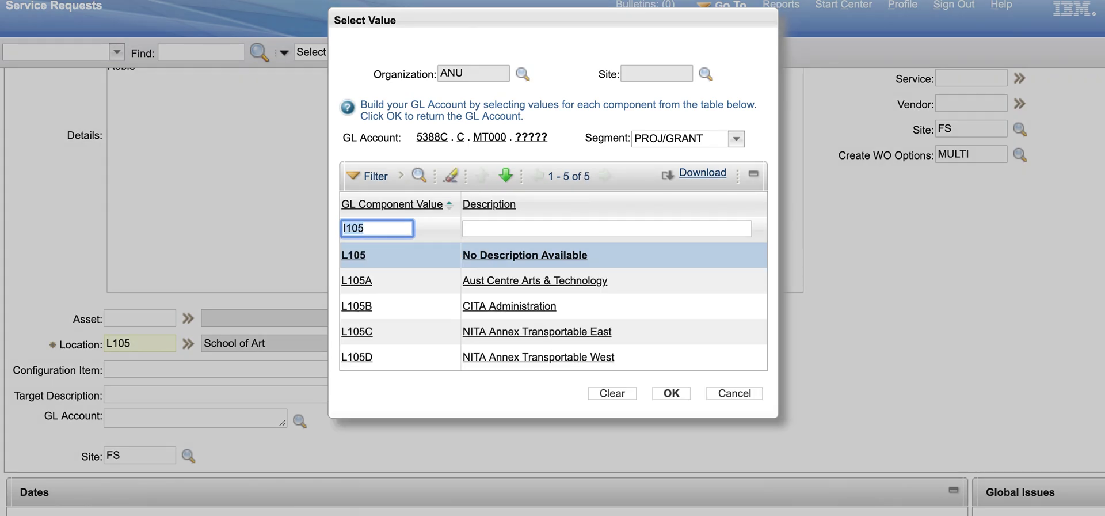
left_click(358, 262)
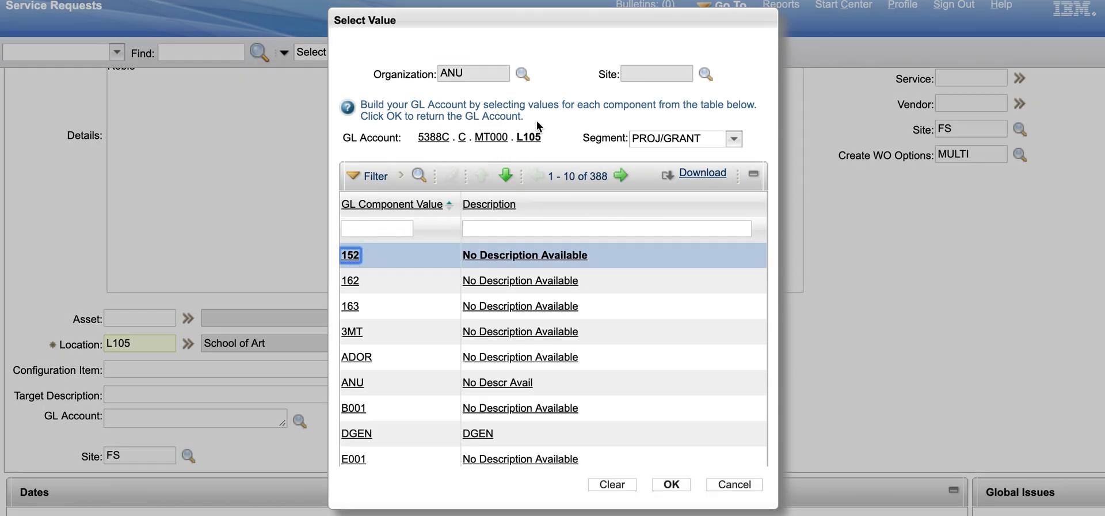
left_click(669, 485)
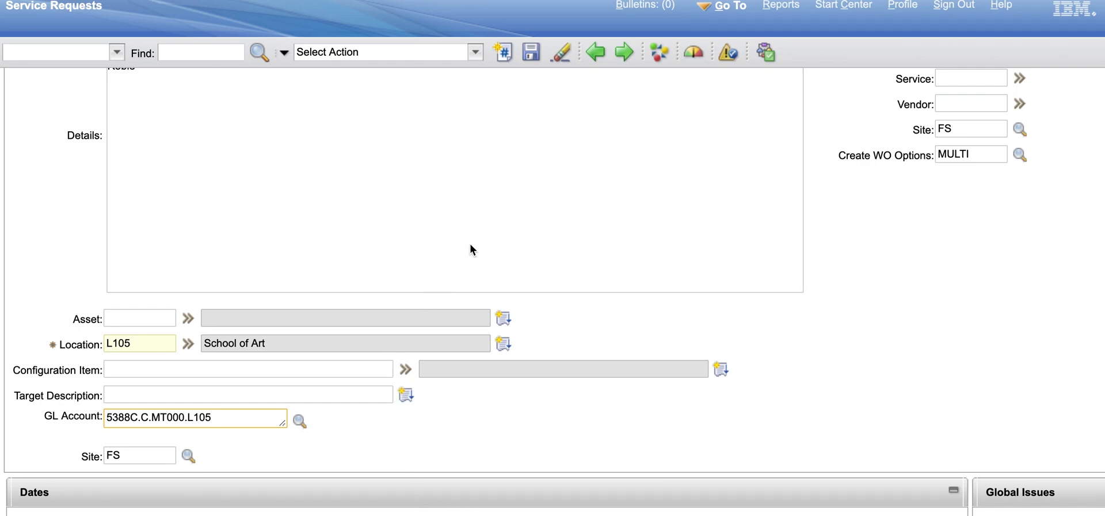
Check the service request's description, classification and priority, and save the record.
scroll(469, 247, "down", 3)
scroll(470, 246, "up", 6)
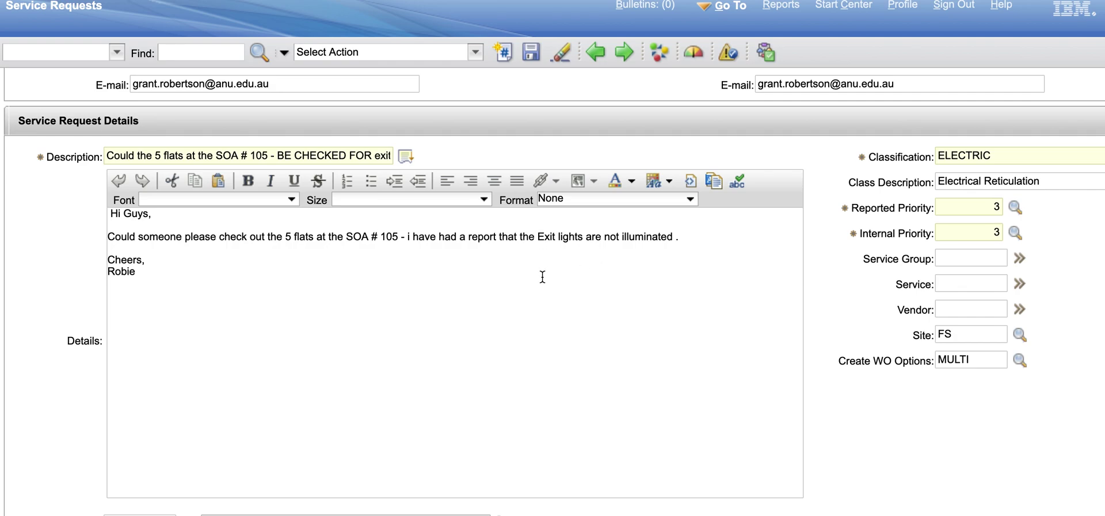
scroll(542, 276, "down", 1)
scroll(542, 276, "up", 3)
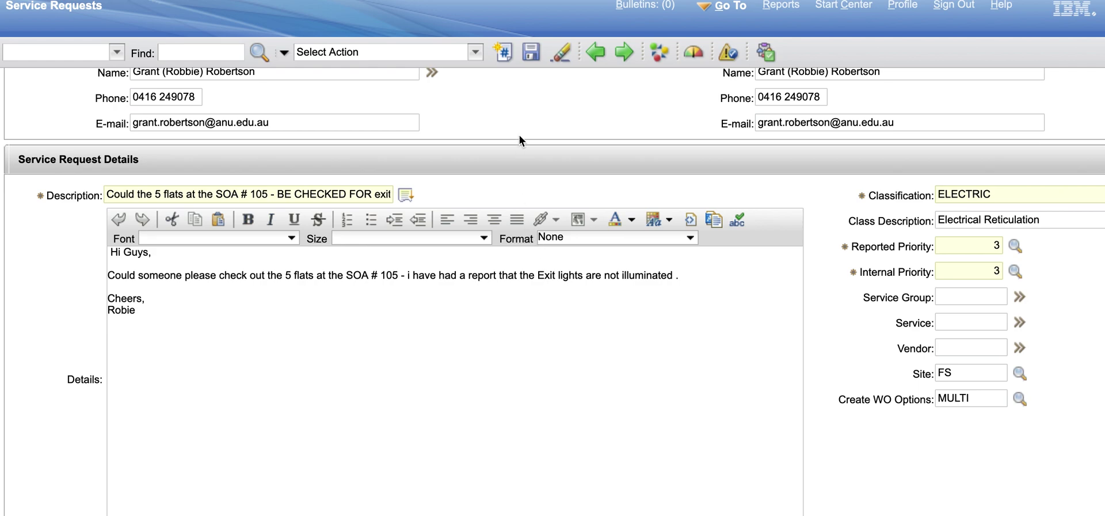
left_click(531, 56)
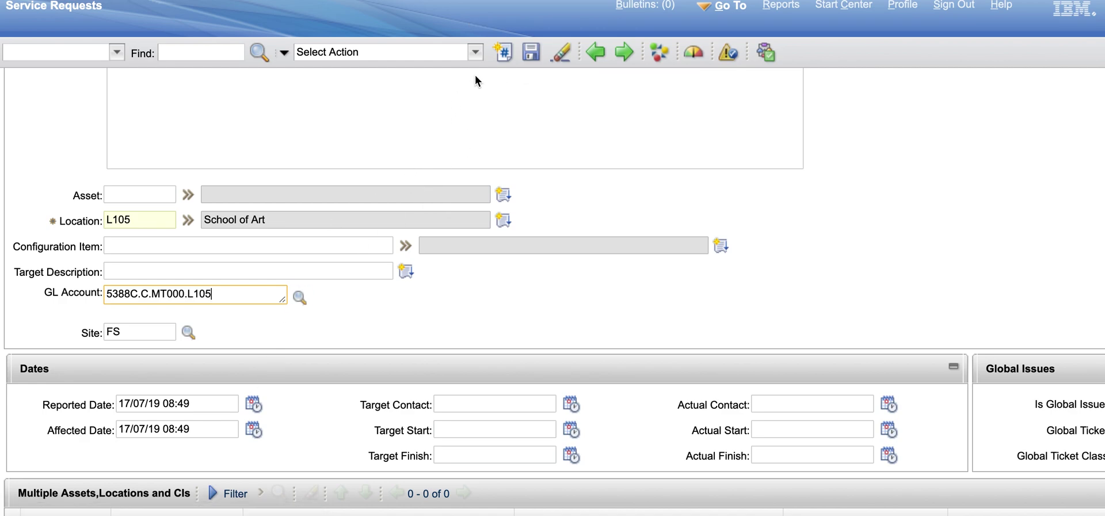
Complete the request's workflow assignments with Decision if WO required, WO created for action, and STOP 23.
left_click(765, 52)
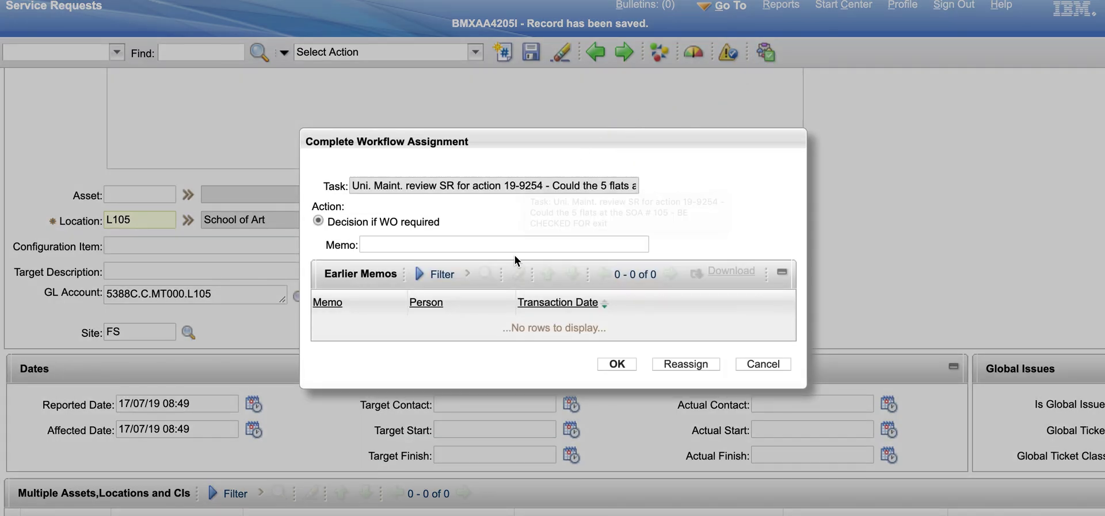
left_click(611, 363)
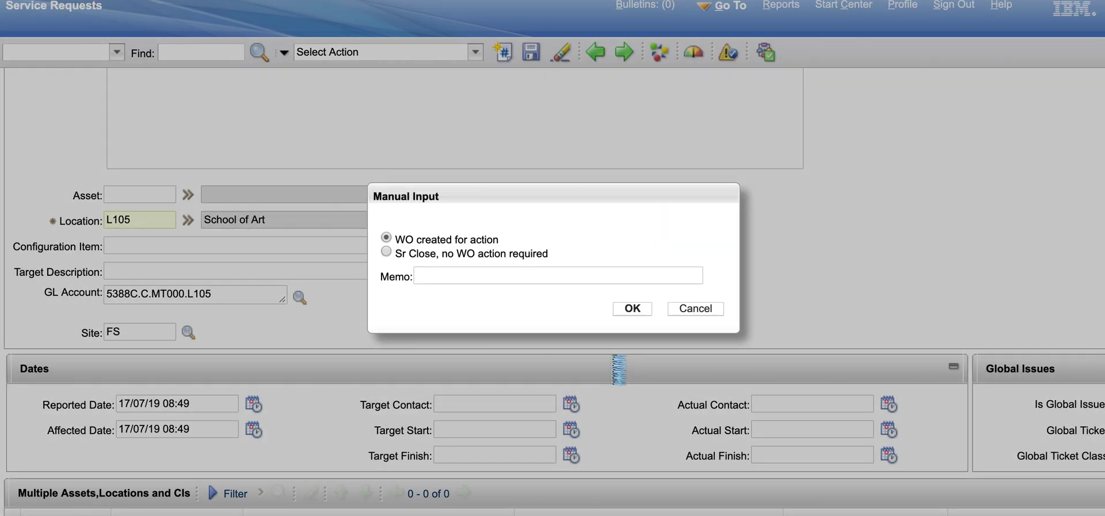
left_click(633, 310)
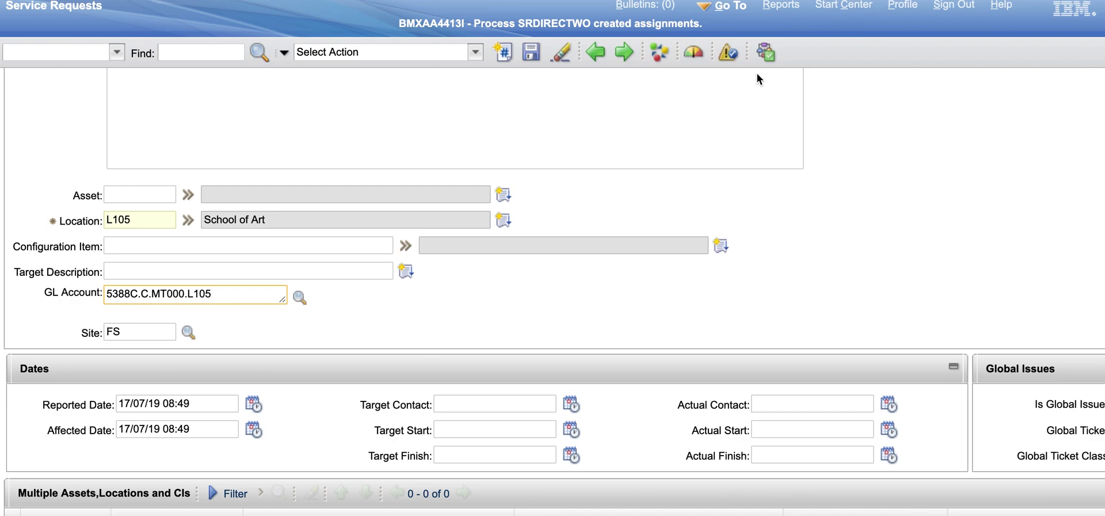
left_click(765, 52)
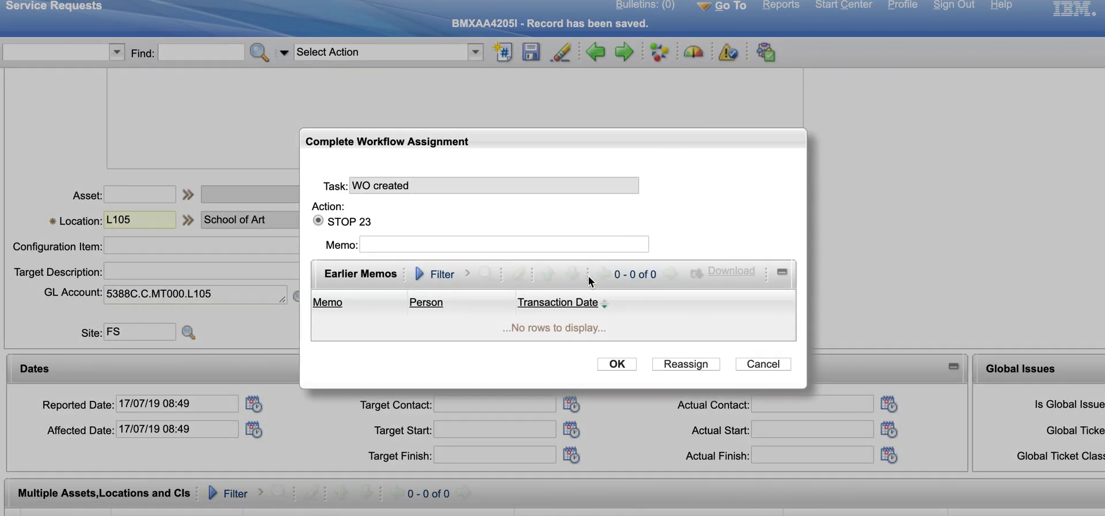
left_click(617, 363)
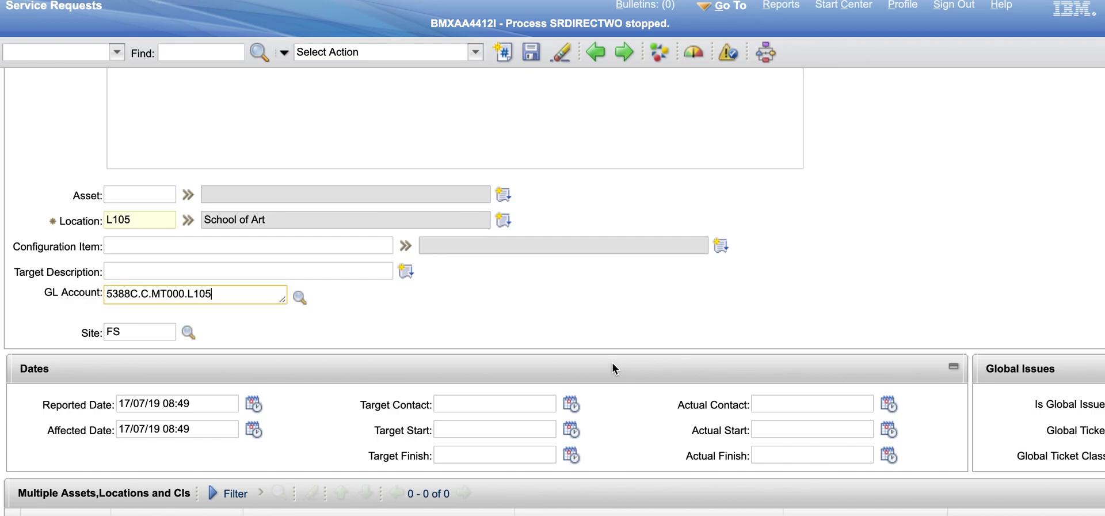
Open the service request's related follow-up work order in Work Order Tracking.
scroll(413, 242, "down", 3)
scroll(413, 243, "up", 10)
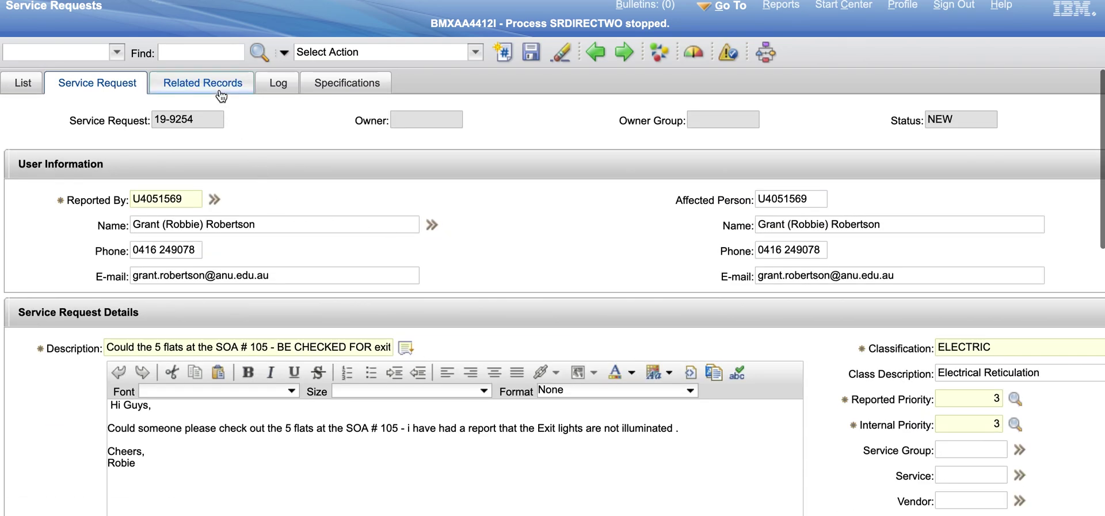
left_click(218, 87)
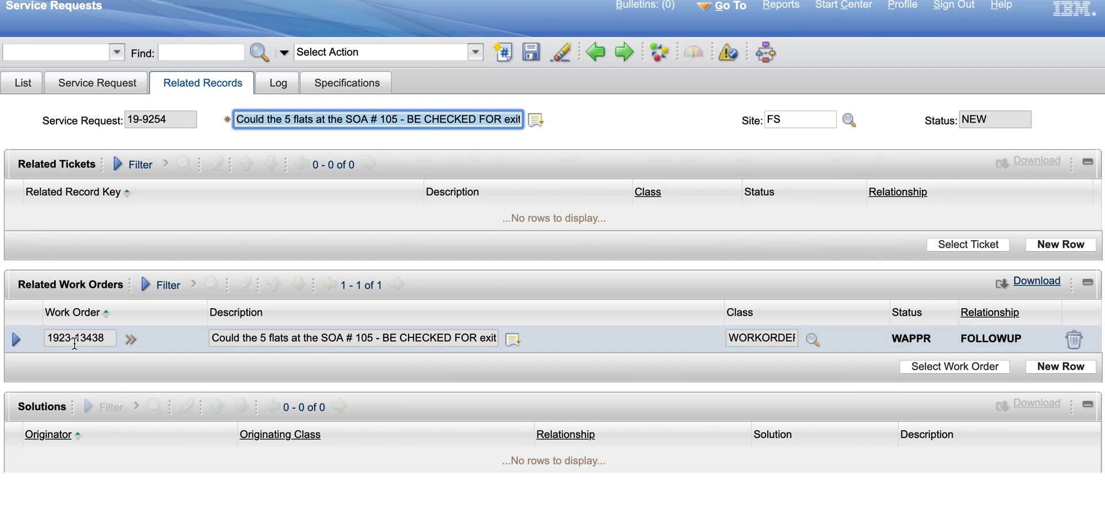
left_click(133, 340)
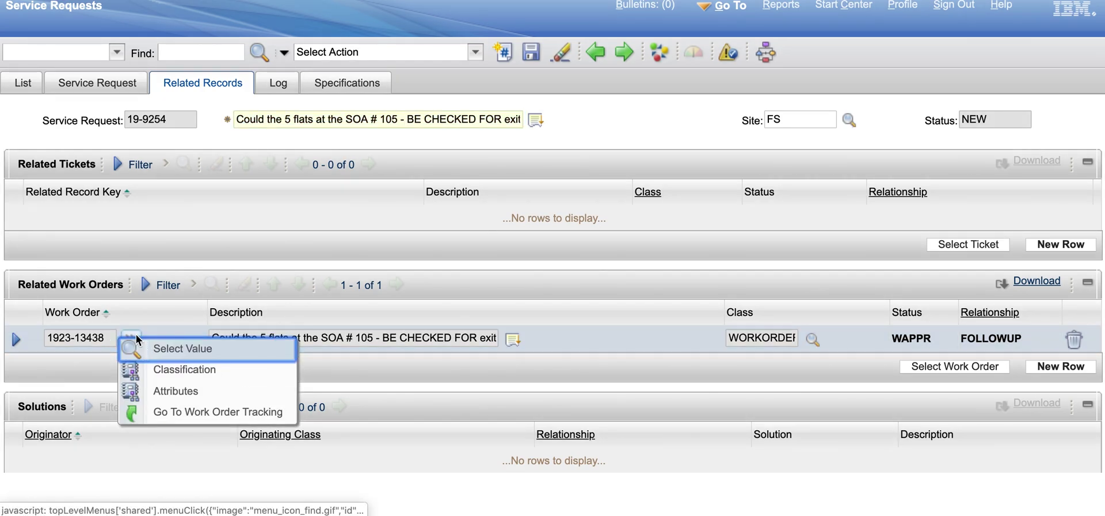
left_click(172, 413)
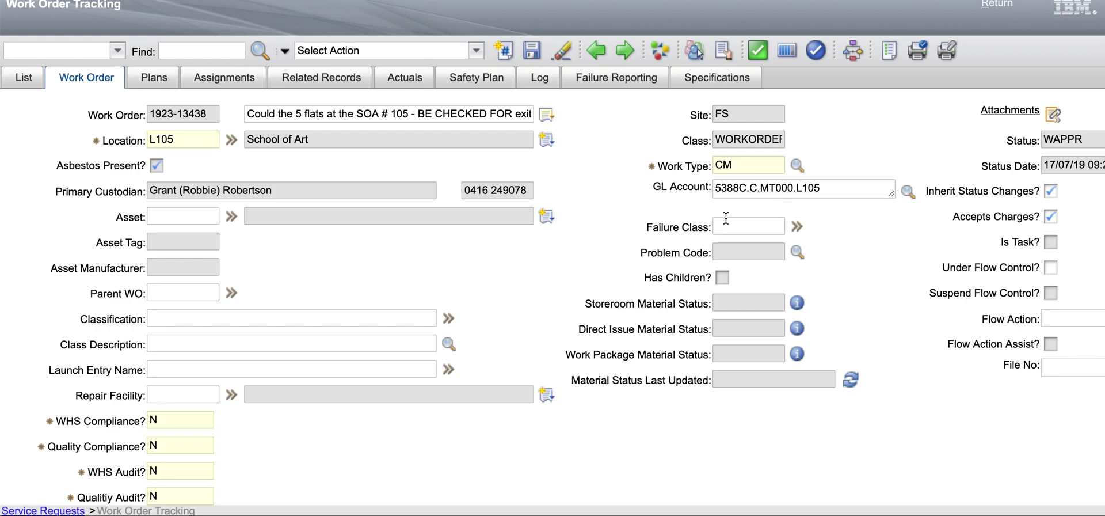
Examine the work order's general fields, job details, priority, scheduling information and status.
scroll(614, 223, "down", 2)
scroll(614, 225, "down", 3)
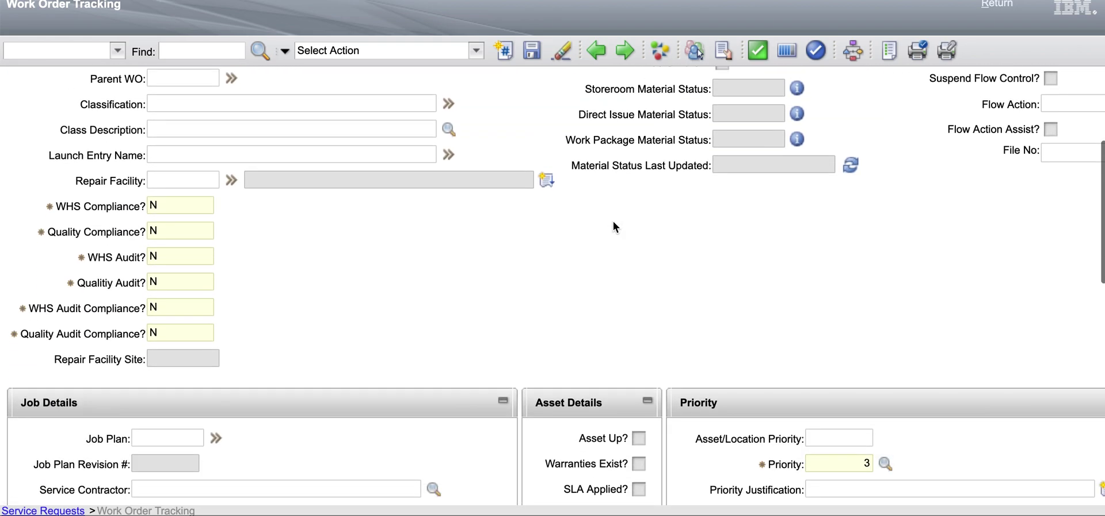
scroll(613, 225, "down", 1)
scroll(614, 224, "down", 1)
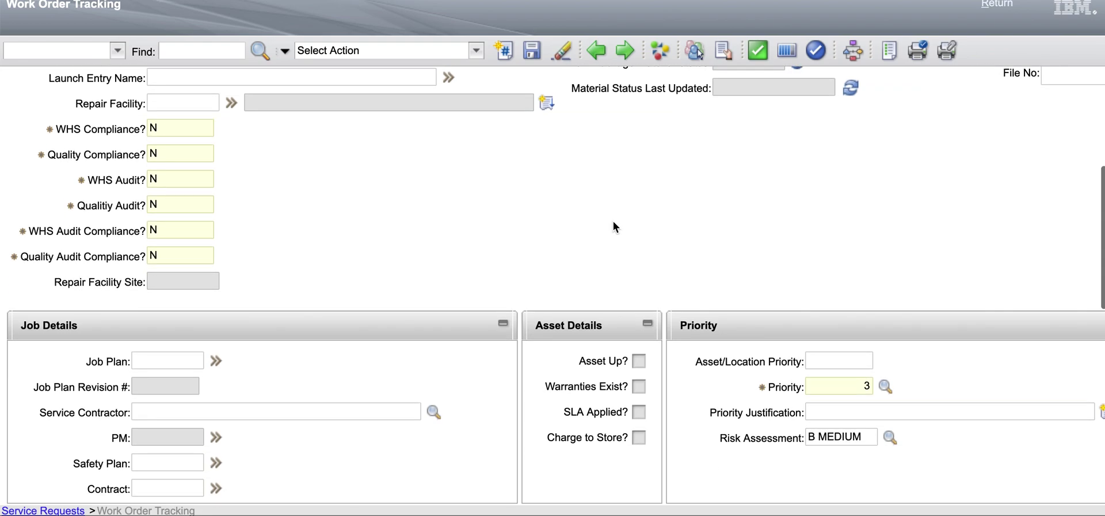
scroll(613, 223, "down", 4)
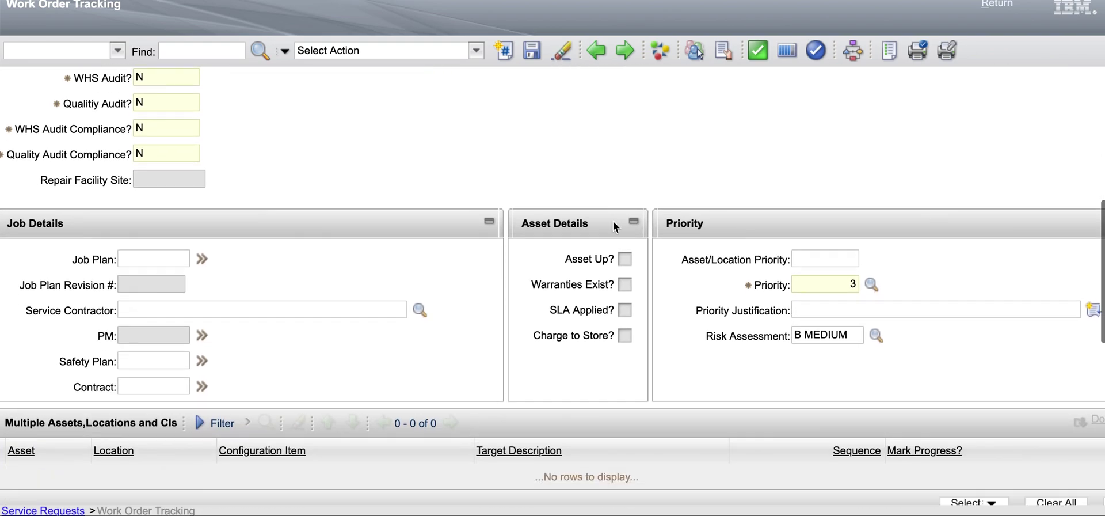
scroll(613, 220, "down", 1)
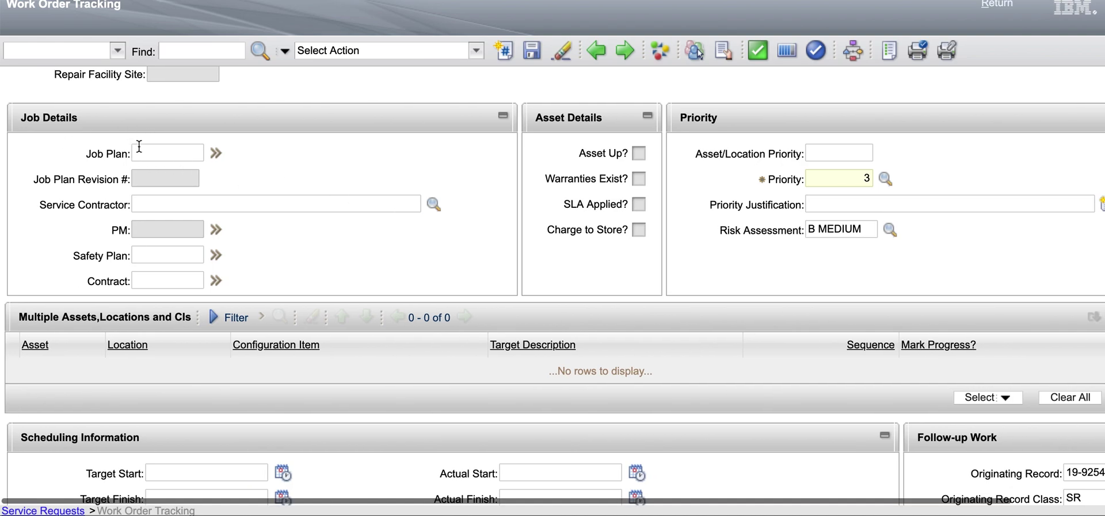
scroll(139, 146, "down", 3)
scroll(138, 147, "up", 14)
scroll(140, 146, "up", 2)
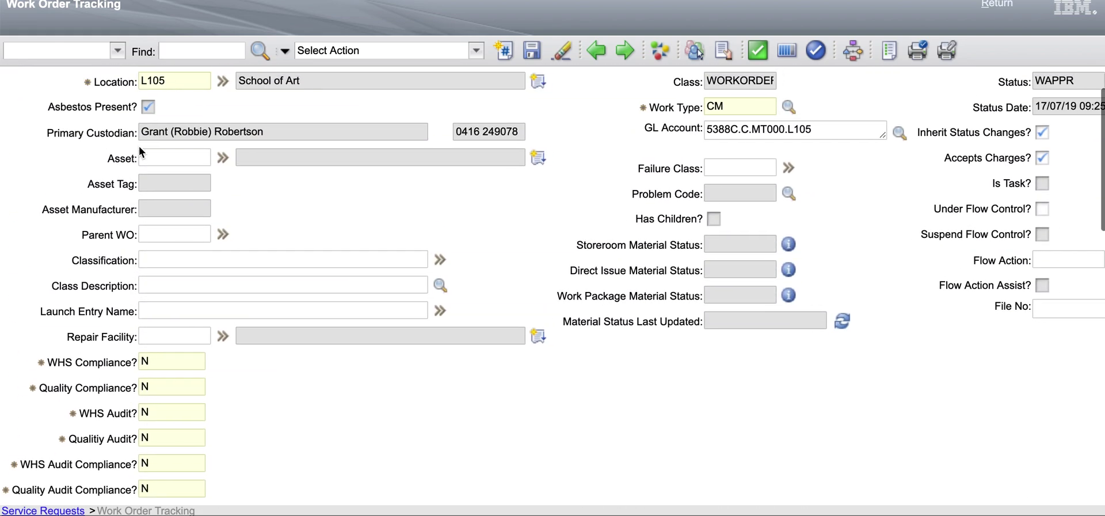
scroll(139, 146, "right", 3)
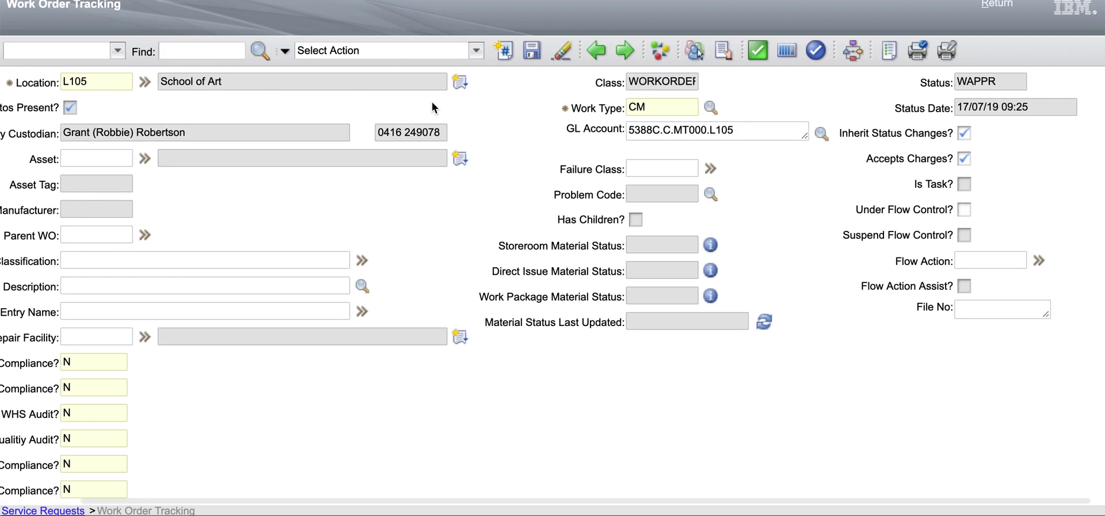
Read the work order's long description about the exit lights in the five flats and close it.
scroll(455, 99, "up", 1)
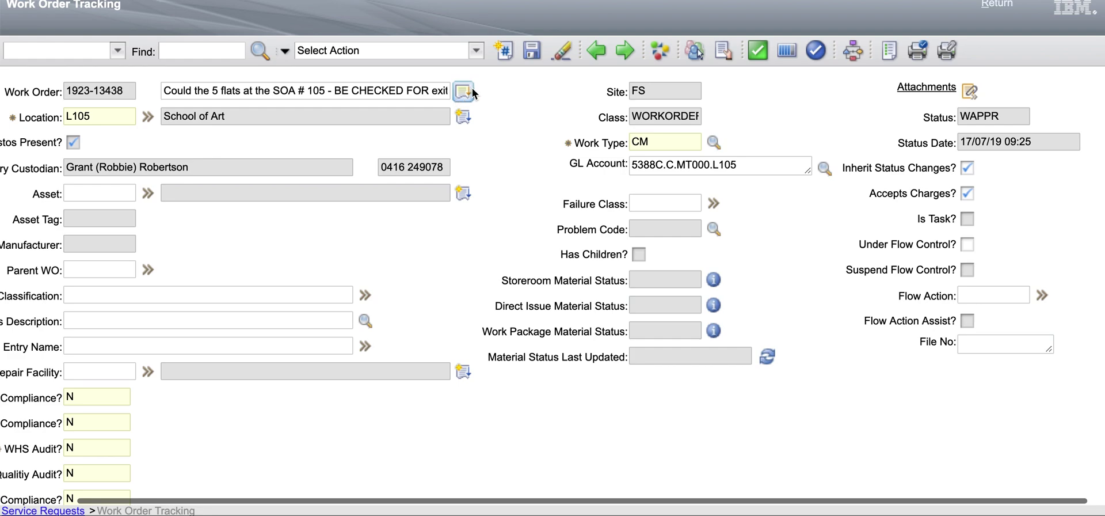
left_click(463, 92)
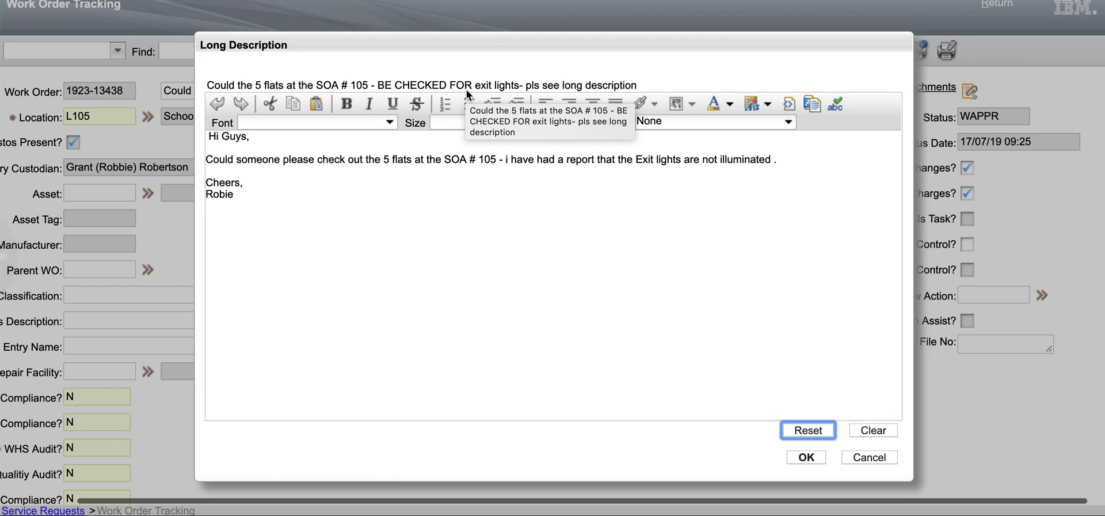
left_click(806, 457)
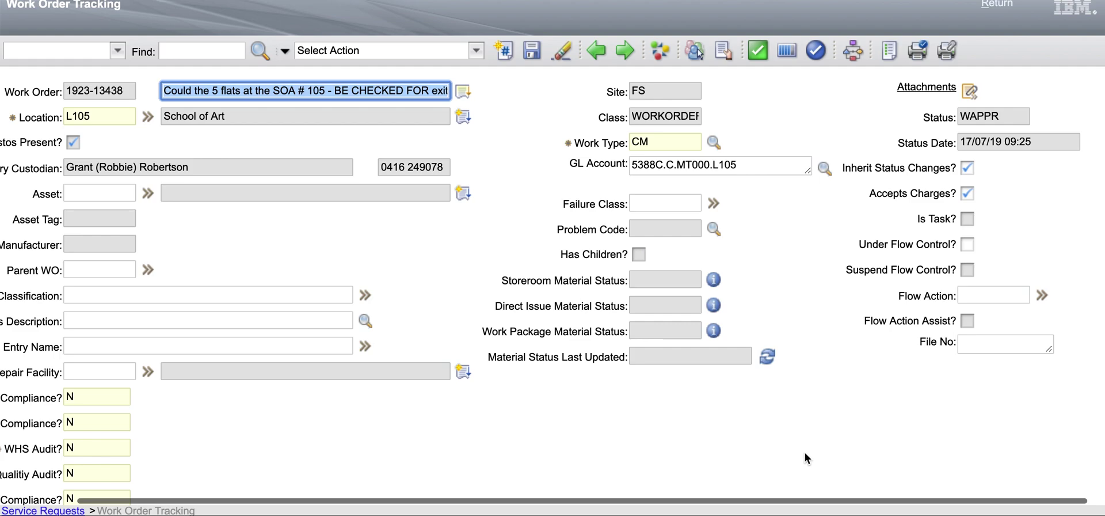
Set the work order's Job Plan to ELECTRICAL in the job details.
scroll(467, 360, "down", 5)
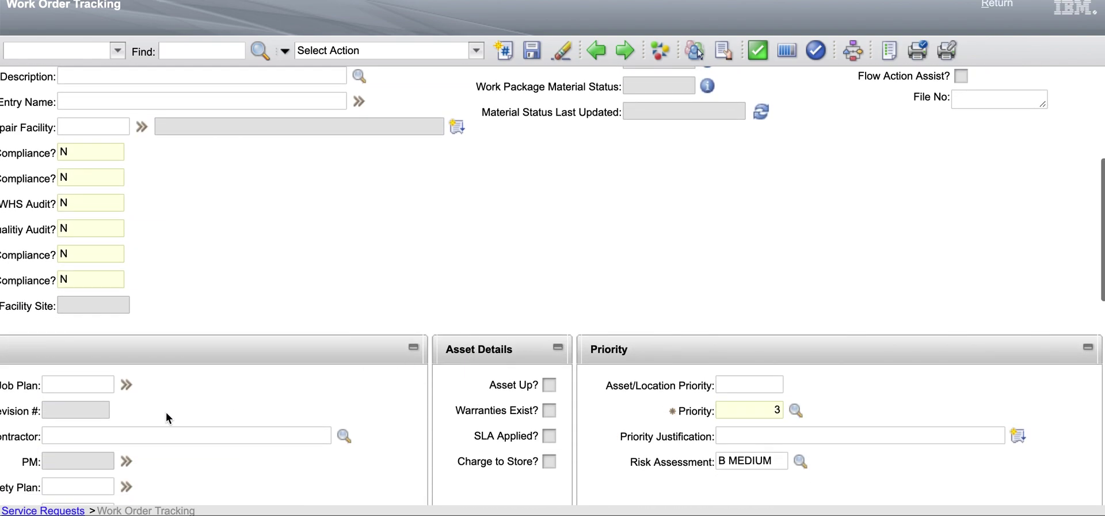
scroll(166, 412, "left", 2)
left_click(125, 365)
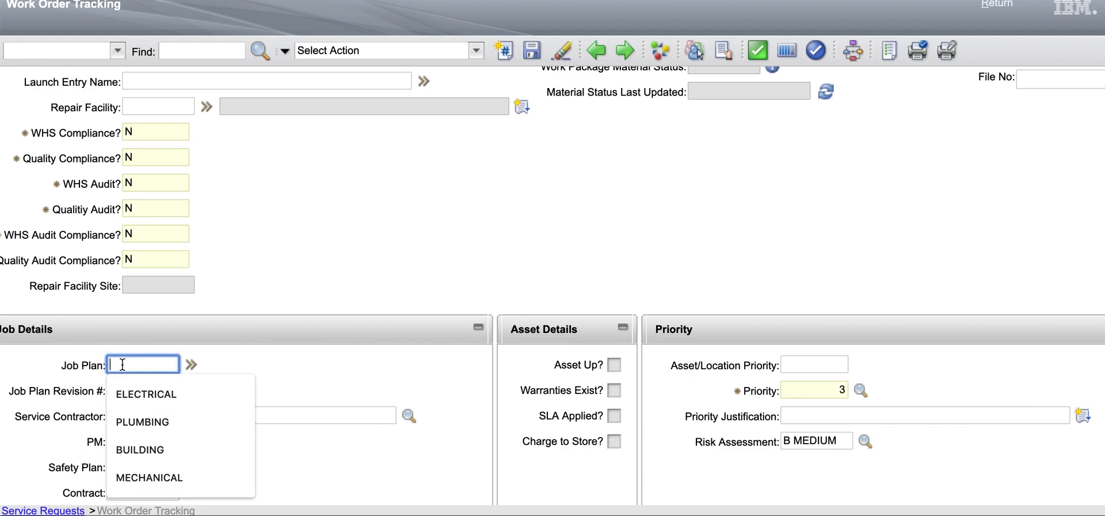
left_click(134, 392)
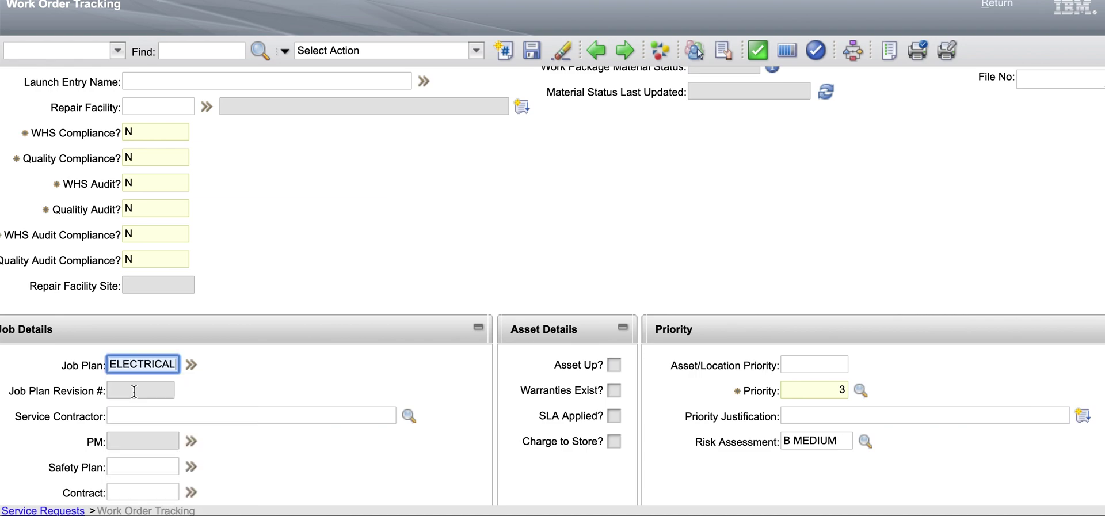
left_click(145, 409)
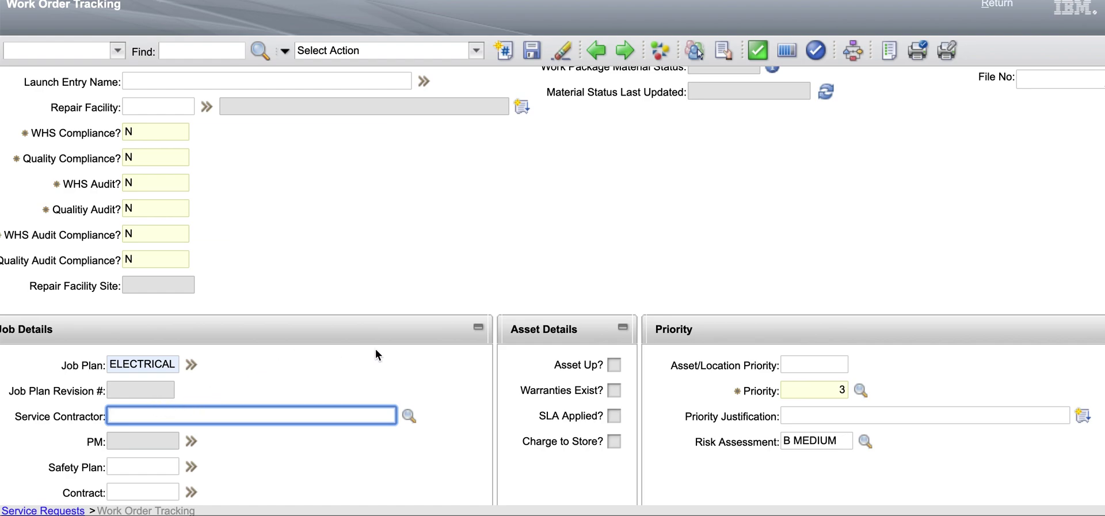
Examine the work order's safety plan, priority, risk assessment, scheduling and supervisor fields.
scroll(441, 388, "down", 3)
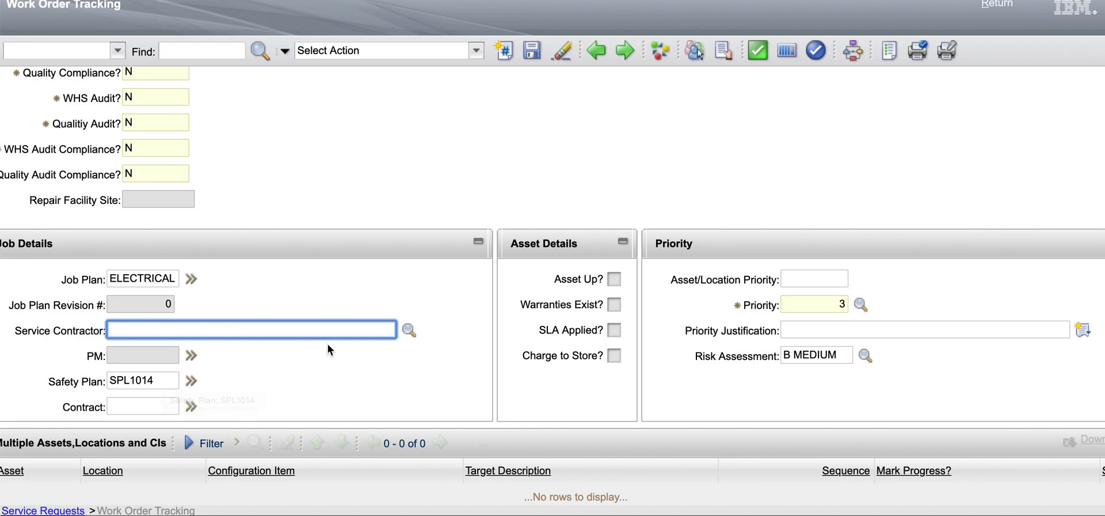
scroll(327, 343, "left", 2)
scroll(291, 347, "right", 4)
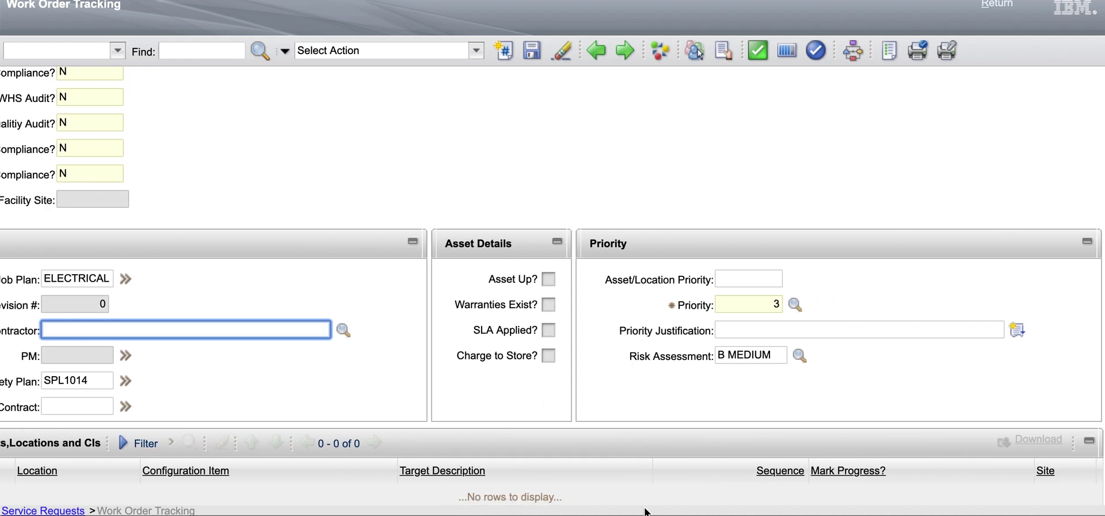
scroll(654, 445, "up", 2)
scroll(653, 444, "down", 10)
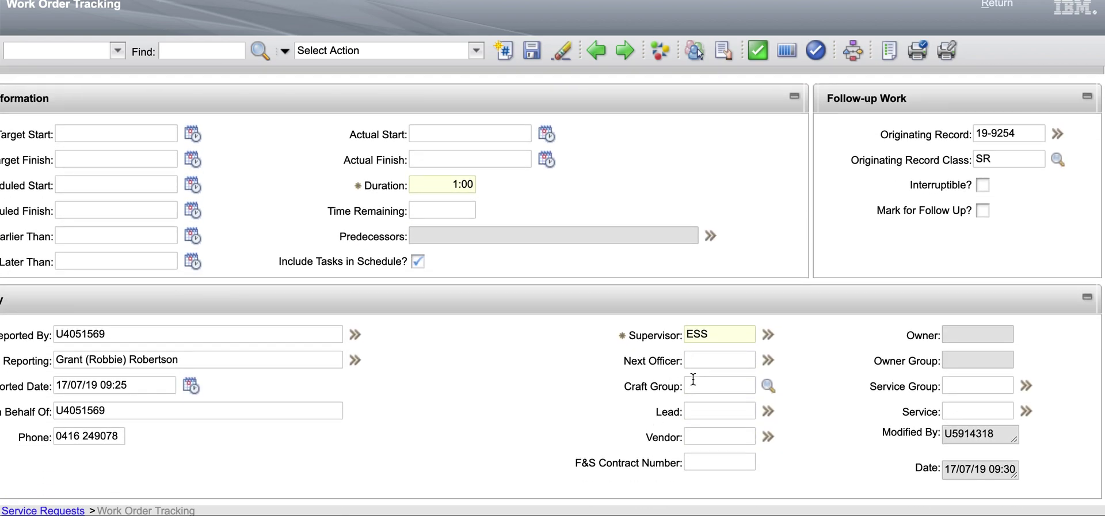
scroll(693, 379, "up", 5)
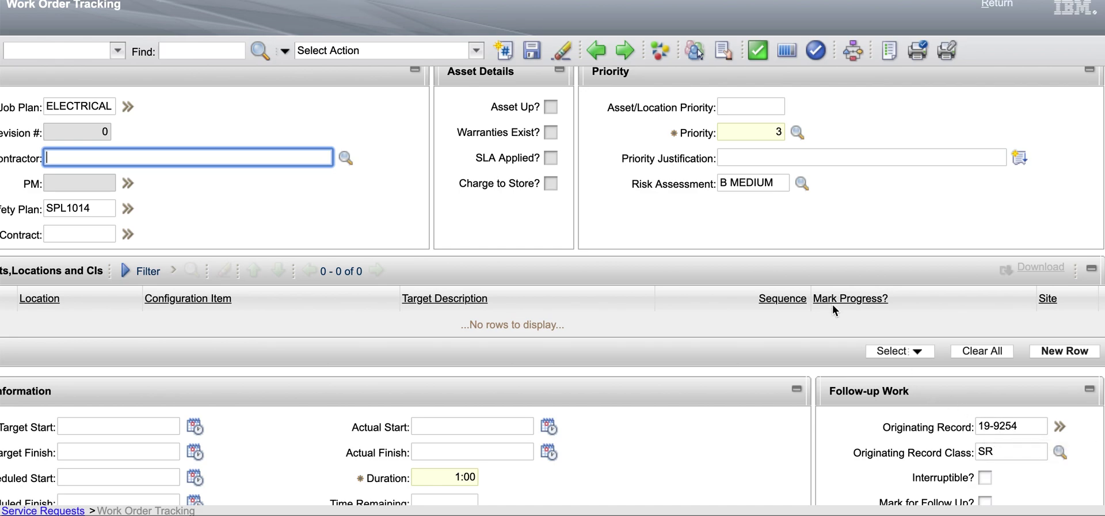
scroll(741, 274, "down", 1)
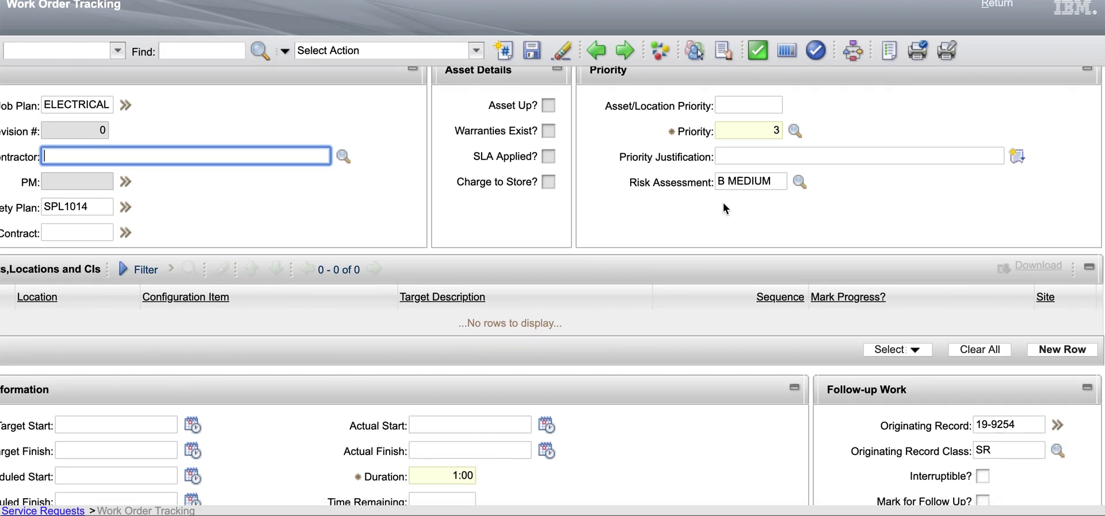
scroll(624, 173, "up", 2)
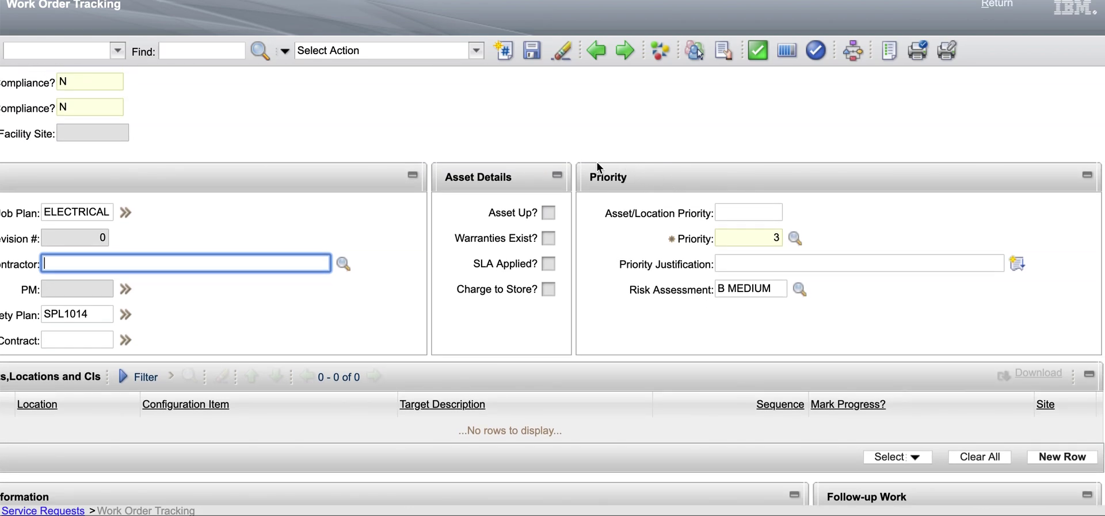
Change the work order's status to Approved.
scroll(596, 164, "up", 6)
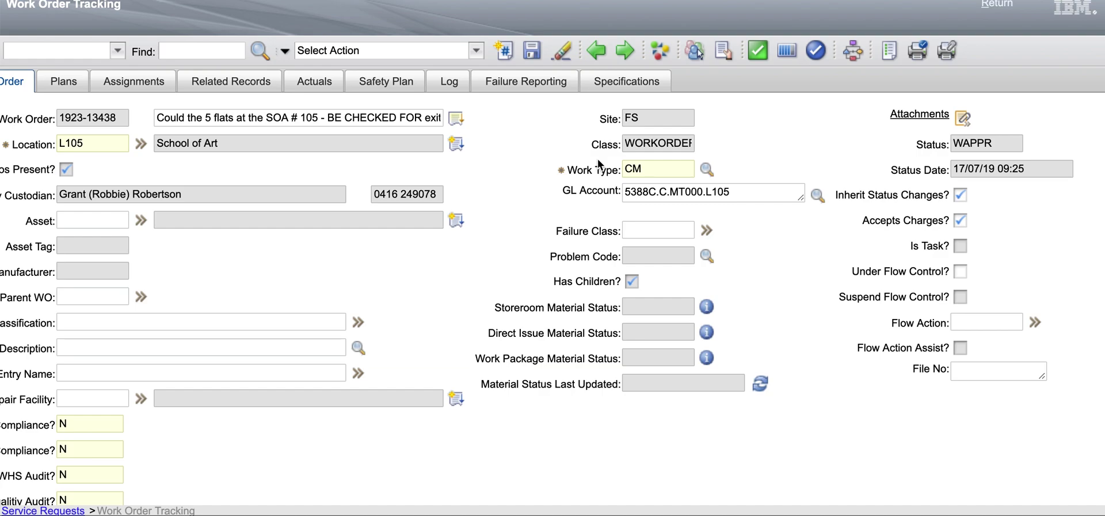
left_click(663, 50)
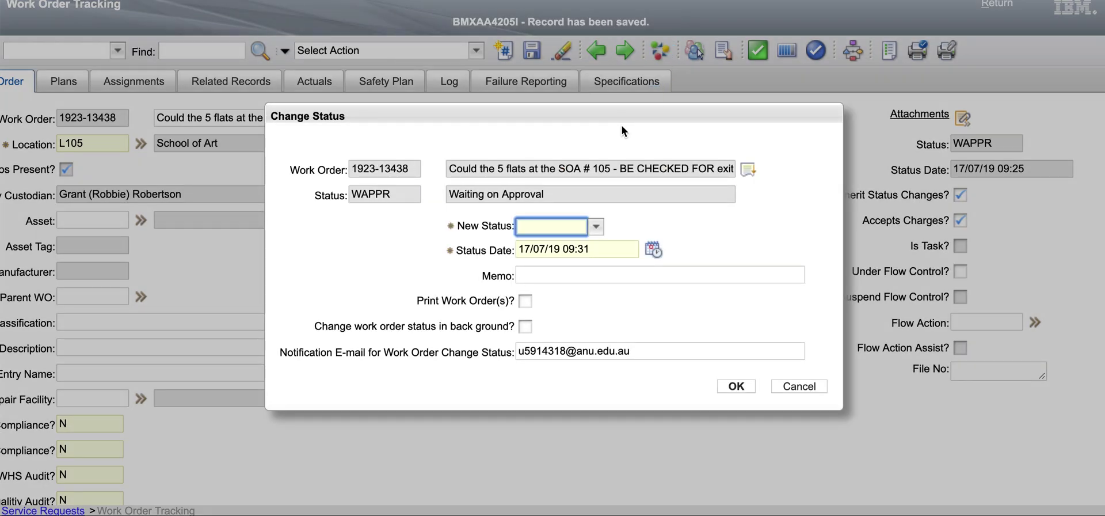
left_click(596, 227)
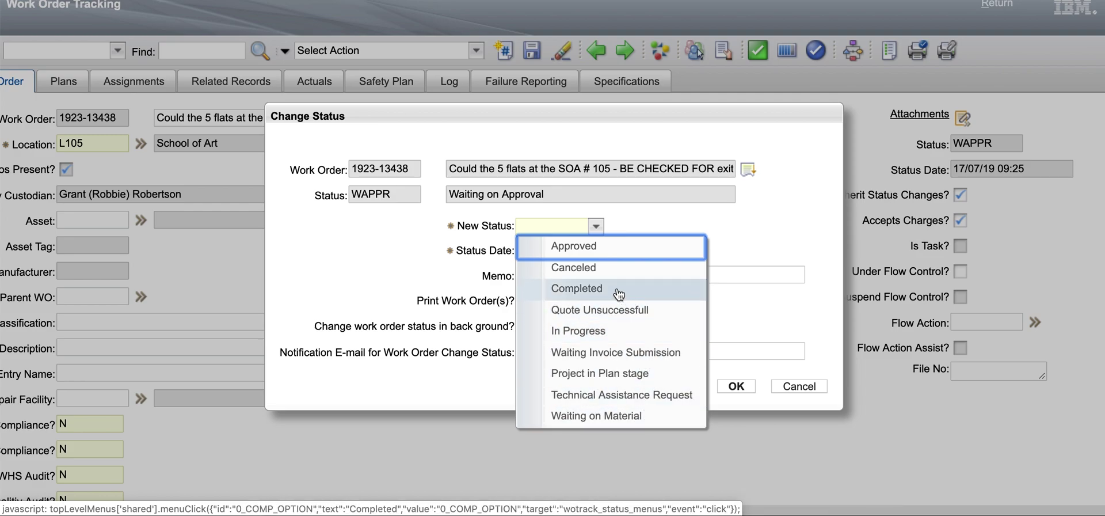
left_click(582, 249)
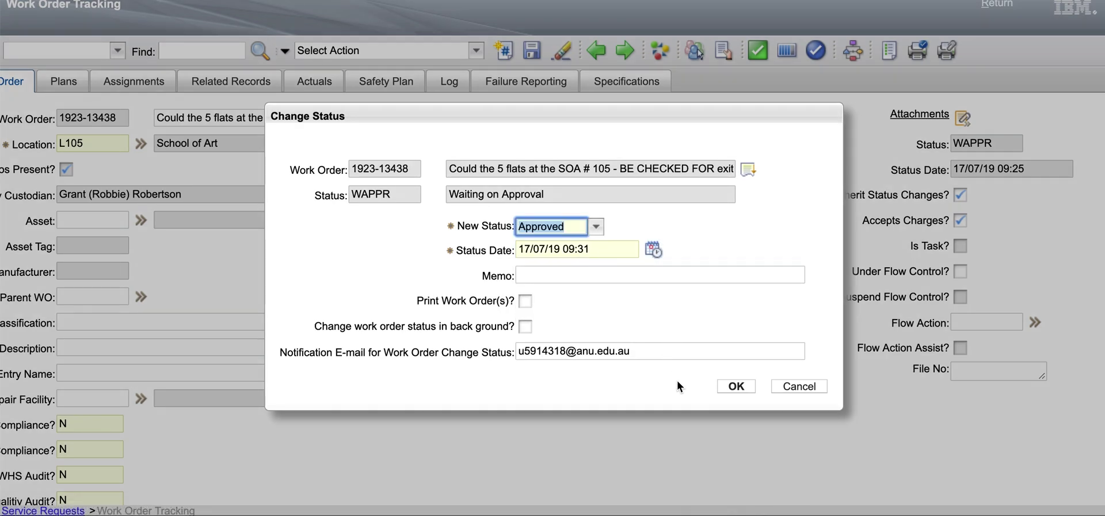
left_click(736, 386)
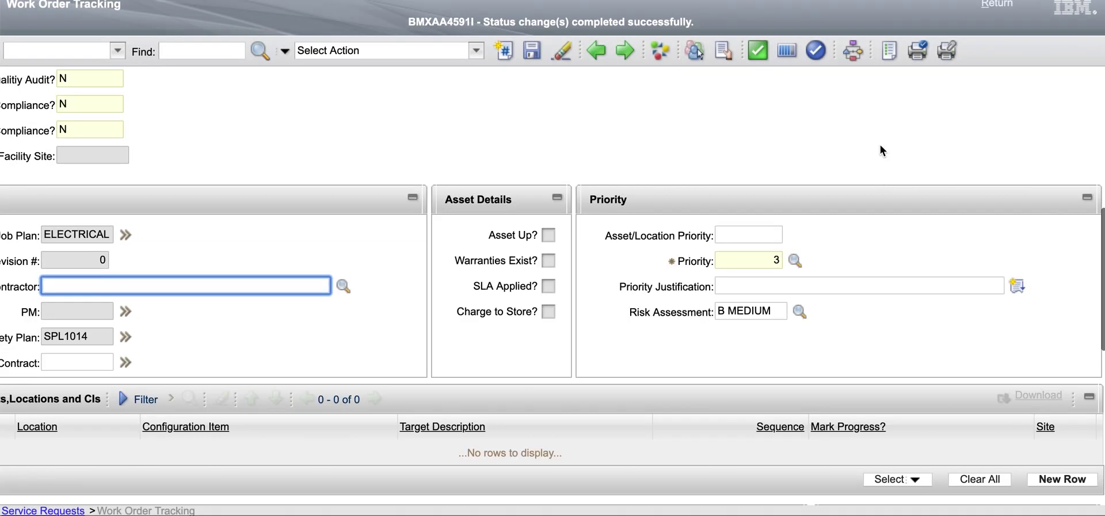
Start the WODIRECTSU: WO Direction to Supervisor workflow process for the approved work order.
scroll(880, 150, "up", 10)
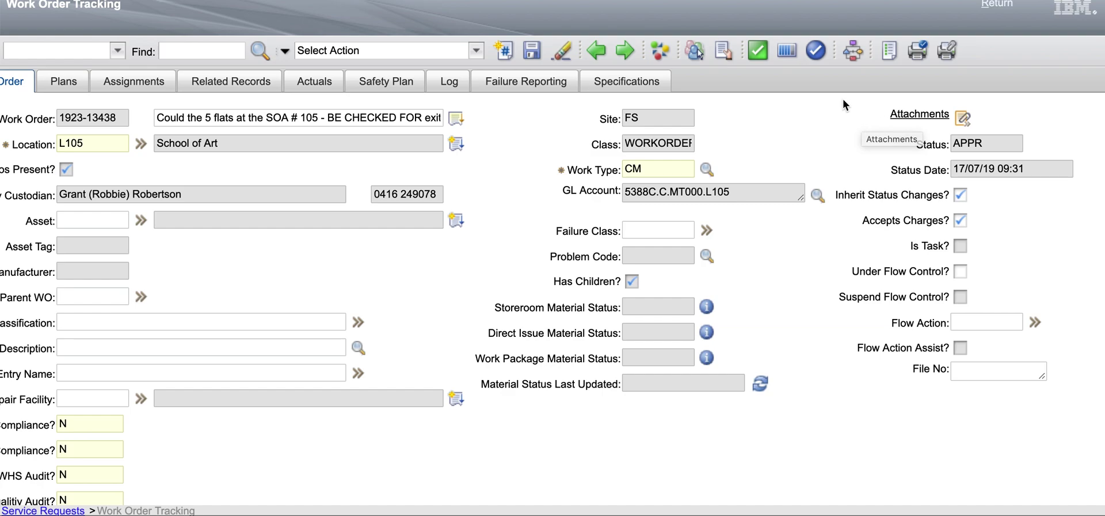
left_click(851, 56)
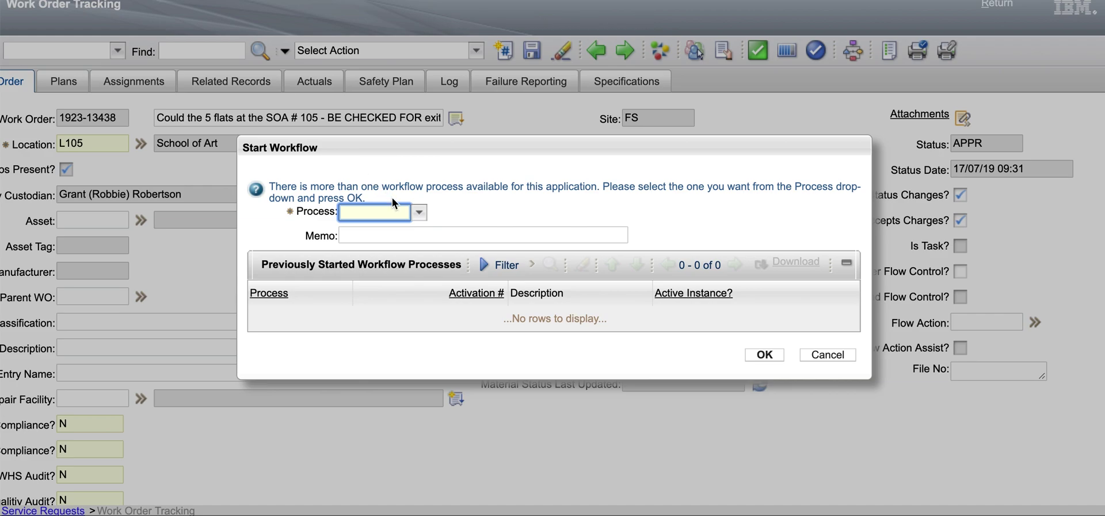
left_click(418, 213)
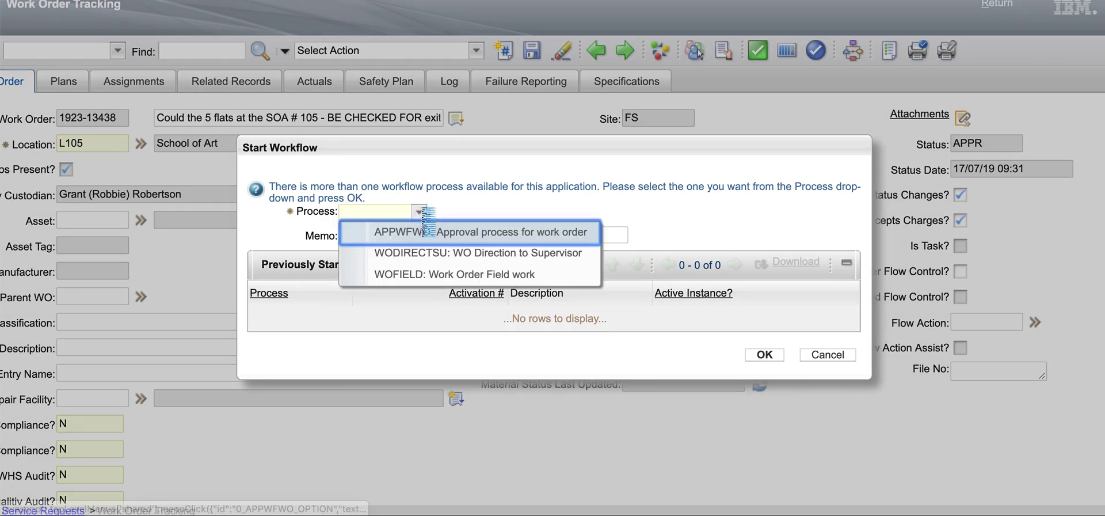
left_click(469, 259)
left_click(766, 355)
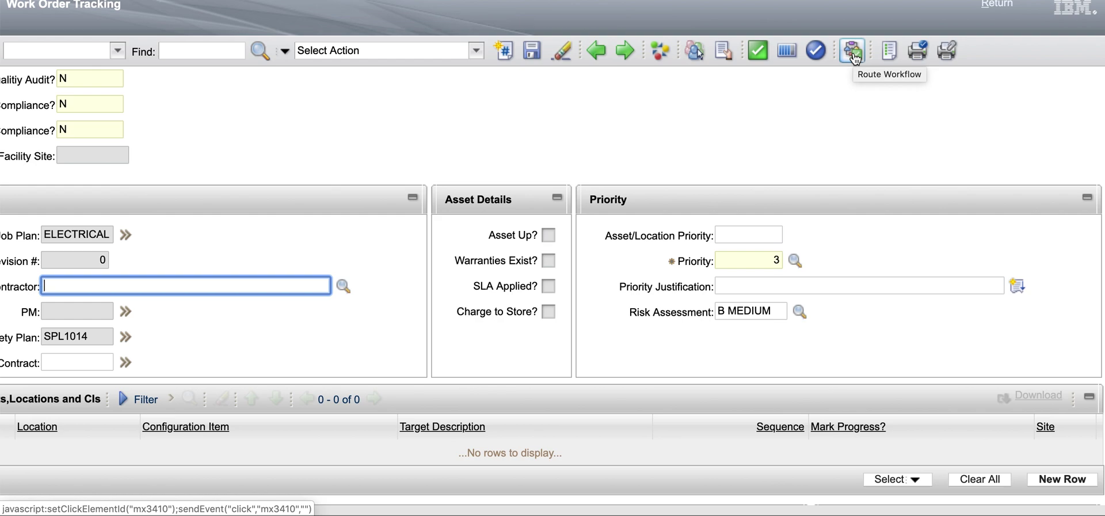
Complete the workflow assignment with WO has origin record SR and direct the work order to ESS WO review.
left_click(853, 54)
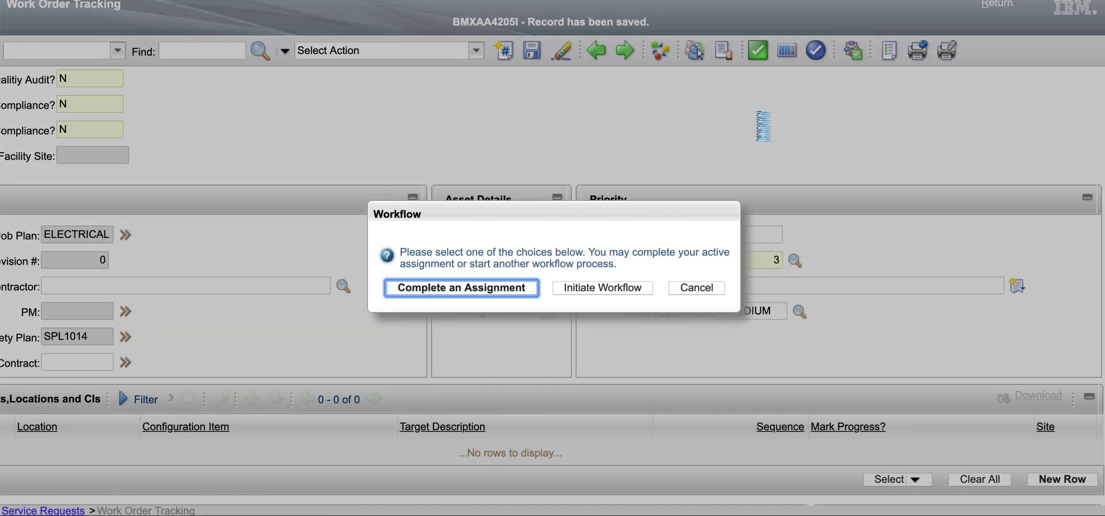
left_click(507, 292)
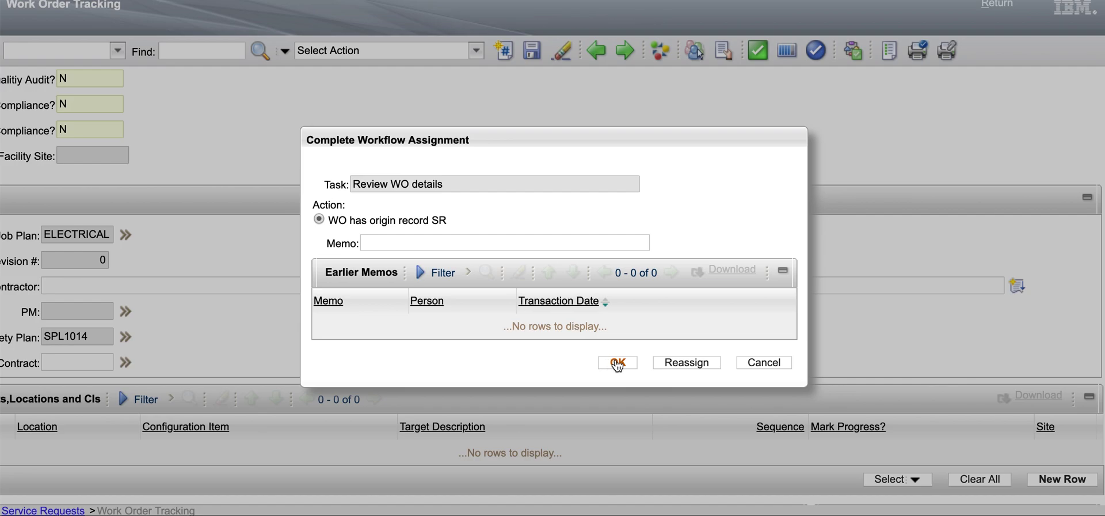
left_click(618, 364)
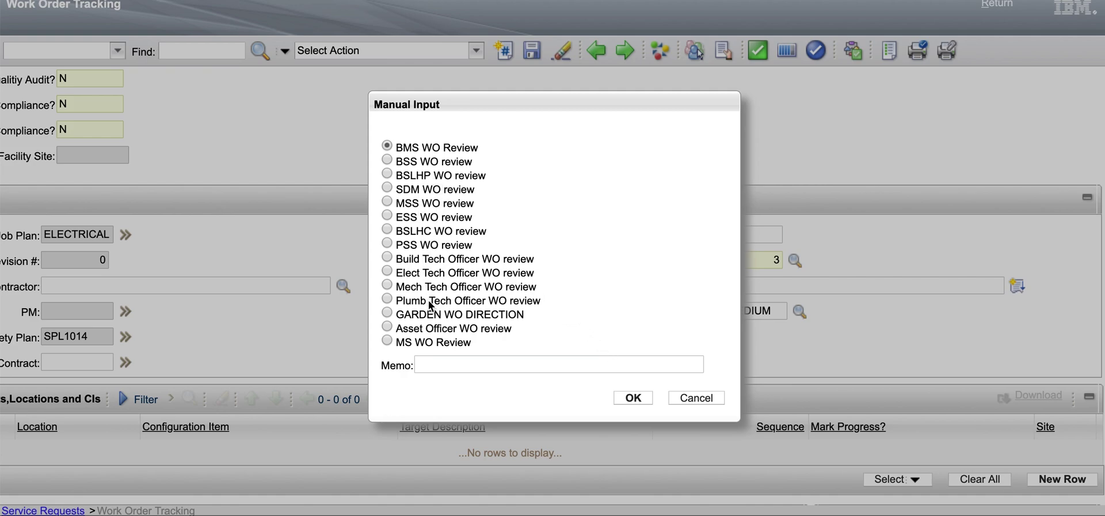
left_click(388, 216)
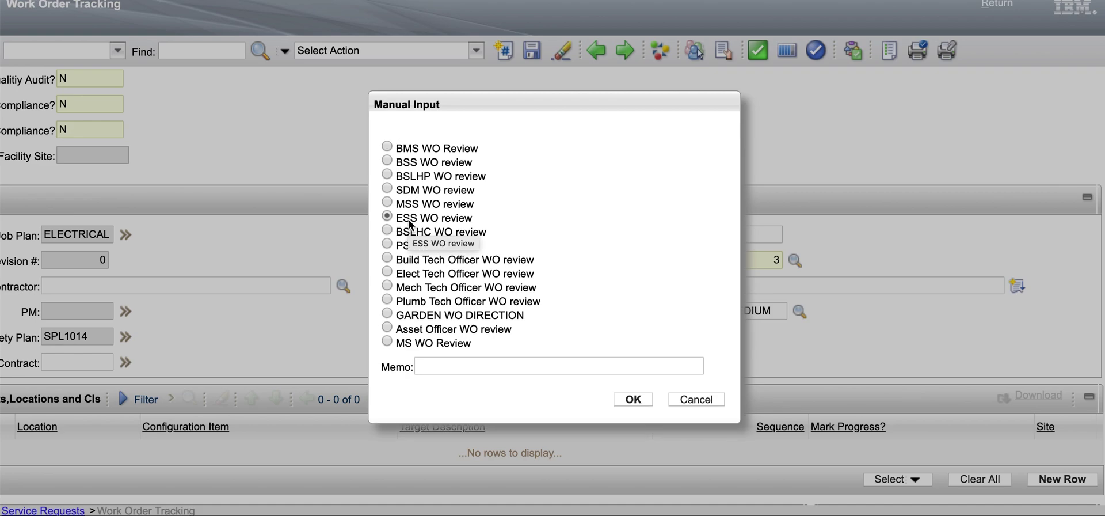
left_click(632, 400)
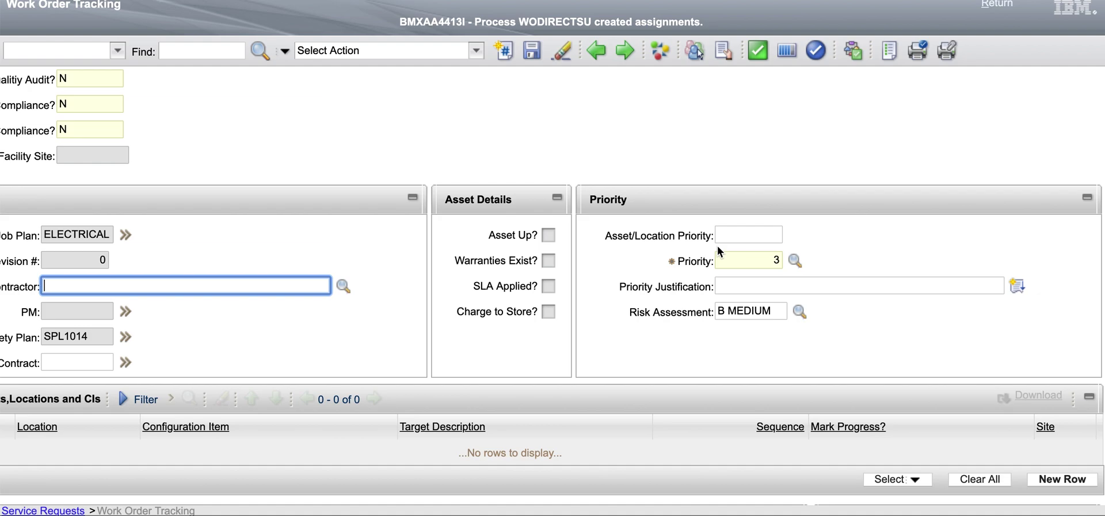
Return from the work order to its service request and go back to the Start Center.
scroll(718, 245, "down", 1)
scroll(717, 246, "up", 7)
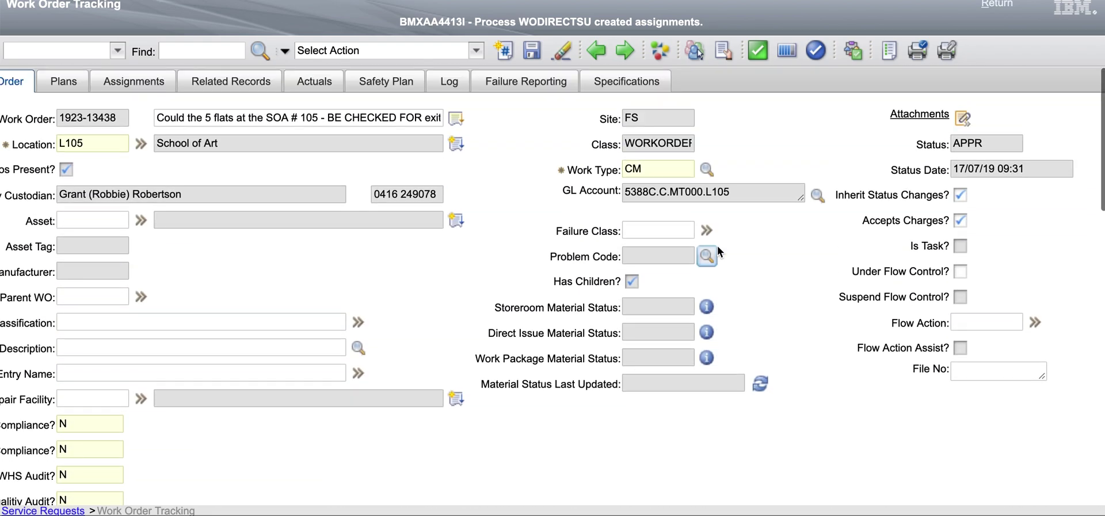
left_click(998, 7)
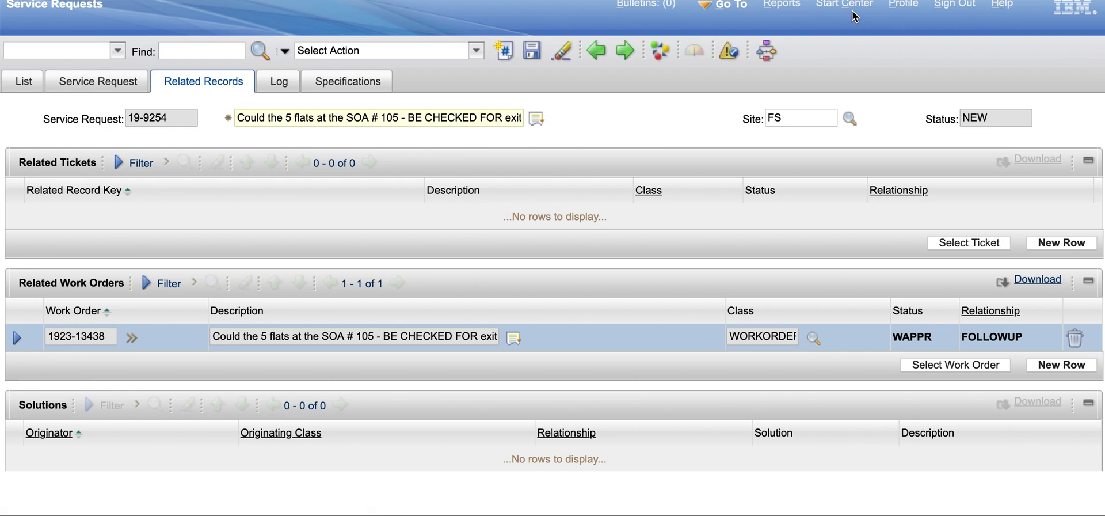
left_click(855, 7)
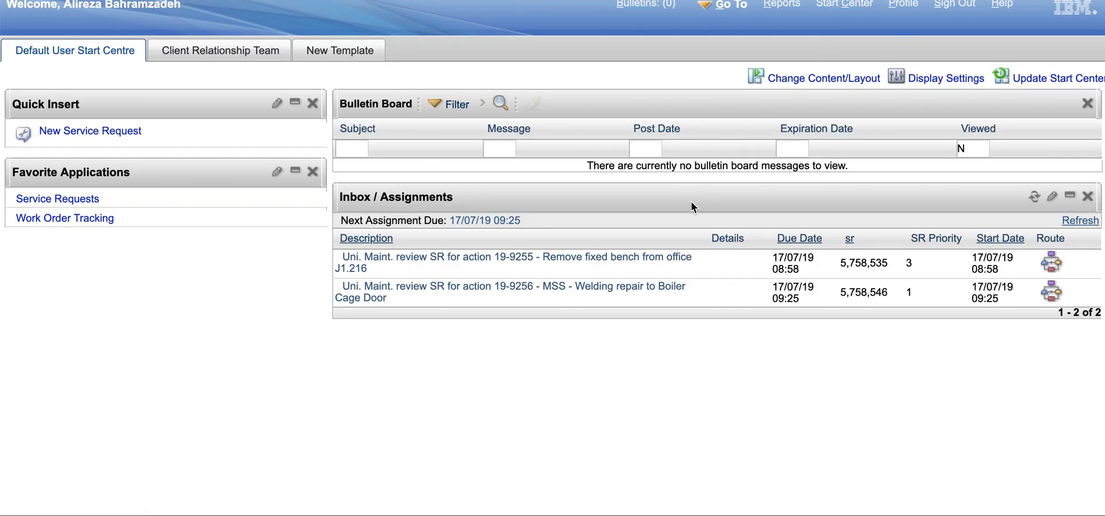